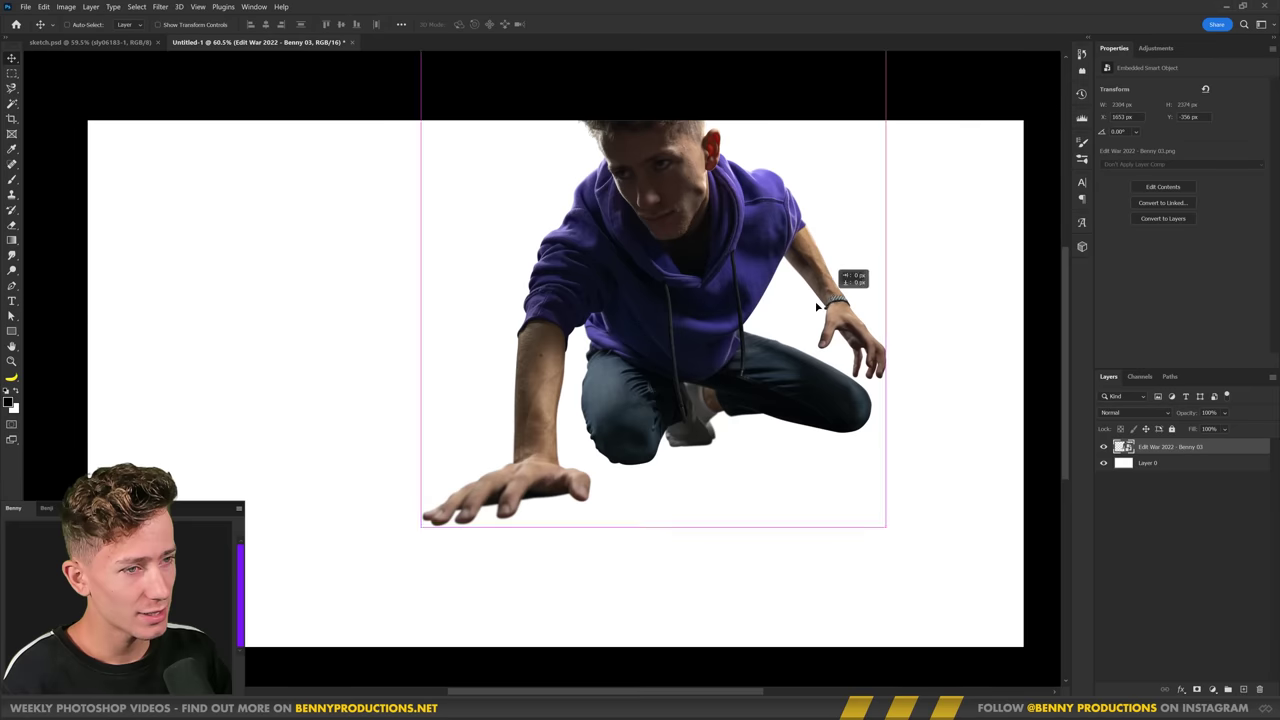
- Move the cut-out man onto the soil mound and align the landscape to the canvas's top-left corner
{"action": "left_click_drag", "start_coordinate": [822, 293], "coordinate": [752, 379]}
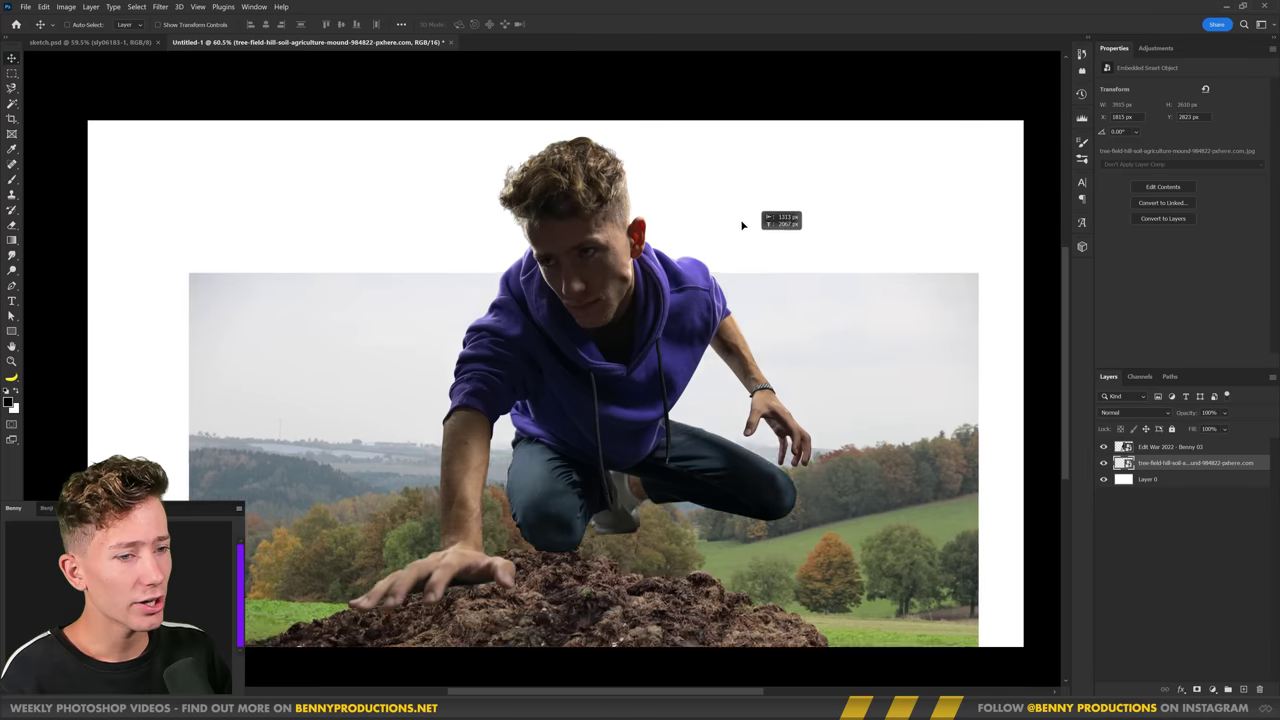
{"action": "left_click_drag", "start_coordinate": [742, 225], "coordinate": [639, 73]}
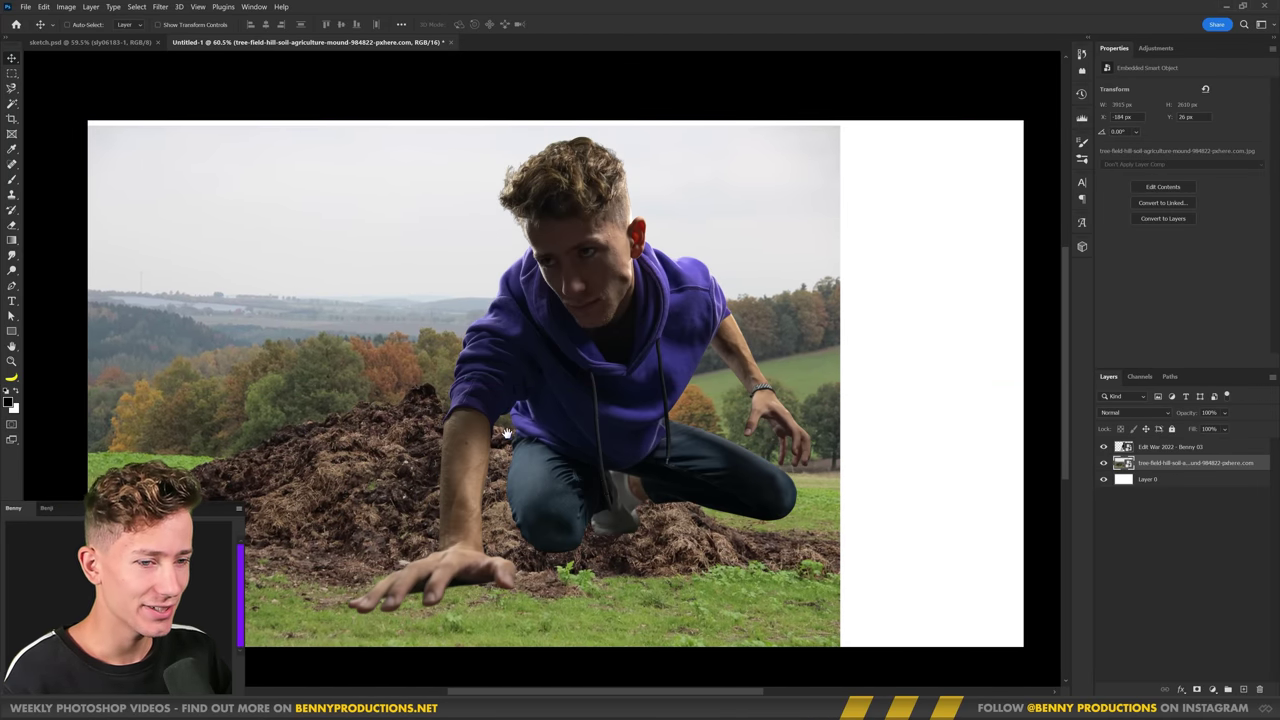
- Shift, scale and tilt the landscape under the man, then bring the tombstone onto the canvas
{"action": "left_click_drag", "start_coordinate": [508, 433], "coordinate": [620, 410]}
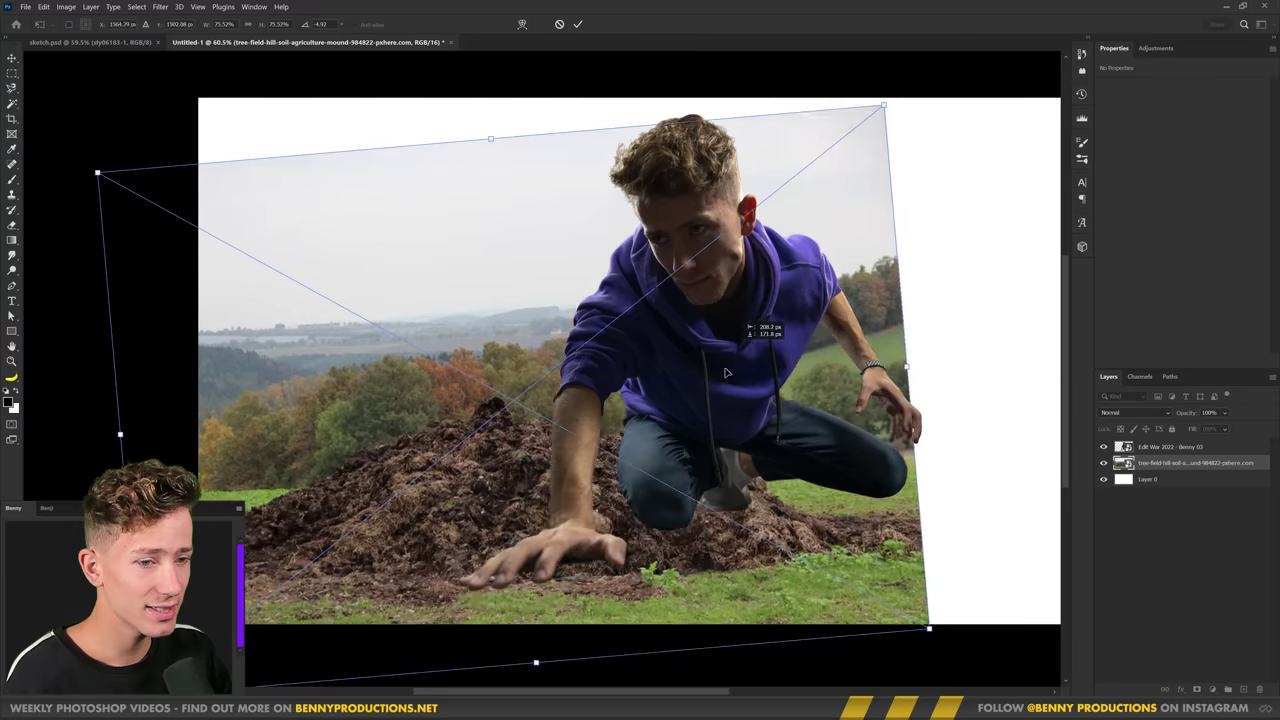
{"action": "mouse_move", "coordinate": [751, 317]}
{"action": "left_mouse_down"}
{"action": "mouse_move", "coordinate": [763, 354]}
{"action": "mouse_move", "coordinate": [759, 329]}
{"action": "left_mouse_up"}
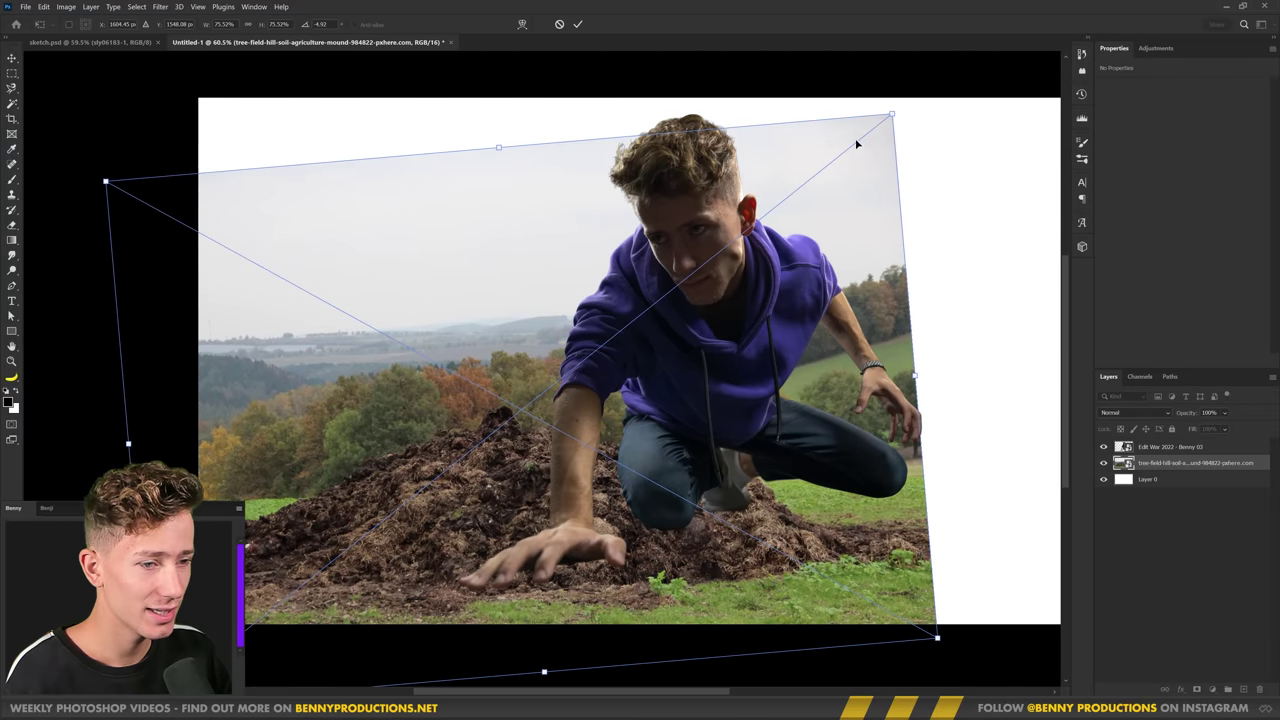
{"action": "left_click_drag", "start_coordinate": [884, 118], "coordinate": [858, 140]}
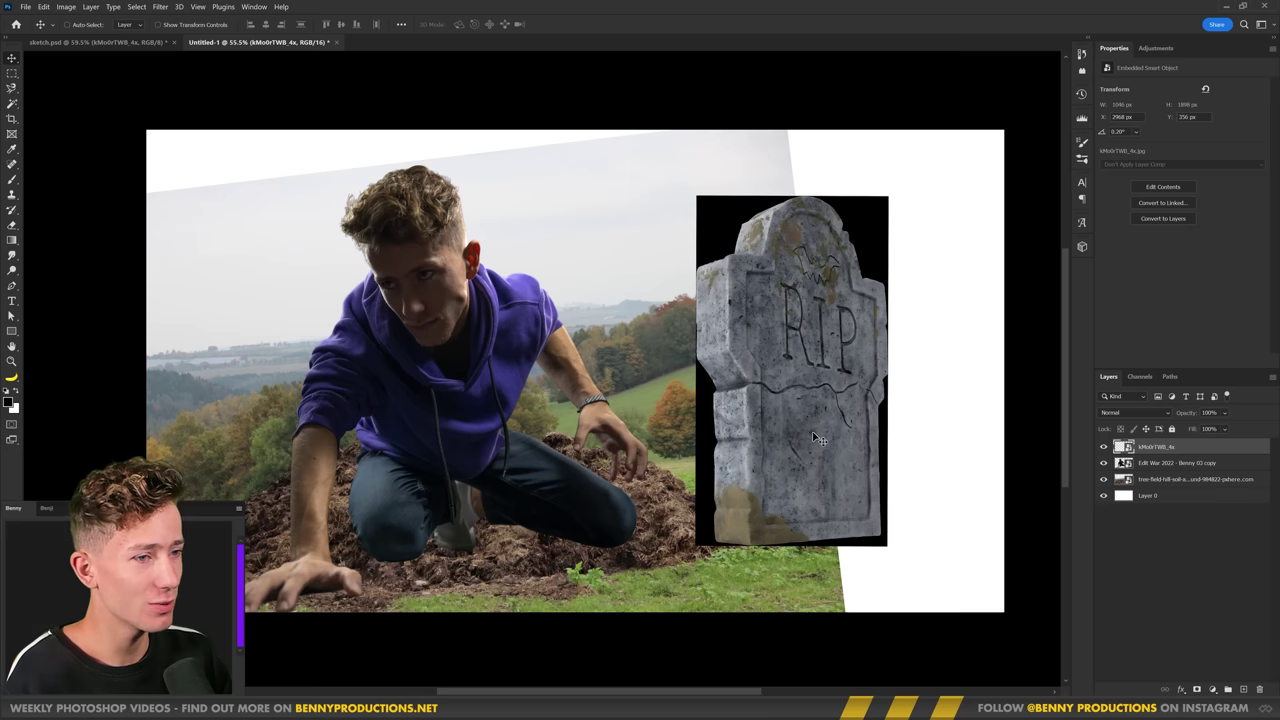
{"action": "left_click_drag", "start_coordinate": [927, 404], "coordinate": [0, 320]}
{"action": "scroll", "coordinate": [270, 375], "scroll_direction": "up", "scroll_amount": 2}
- Put the tombstone beneath the man and rotate it to about -16.4°
{"action": "key", "text": "ctrl+bracketleft"}
{"action": "key", "text": "ctrl+t"}
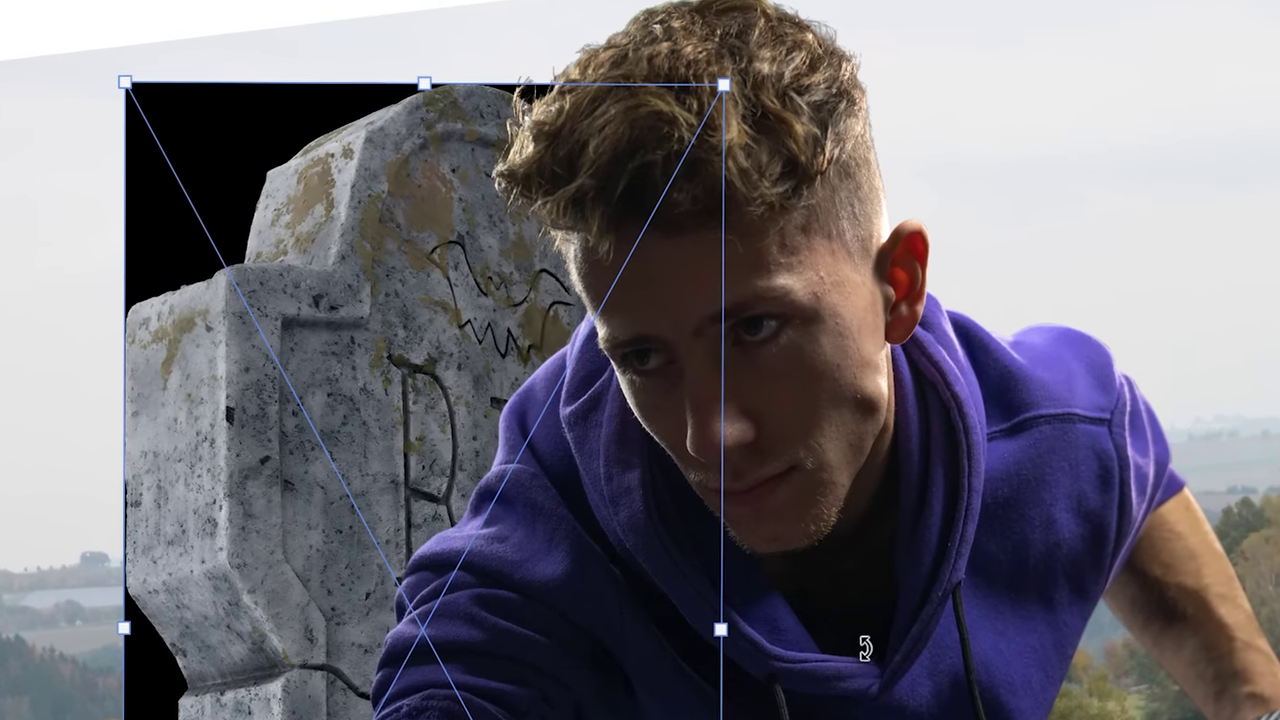
{"action": "left_click_drag", "start_coordinate": [636, 357], "coordinate": [628, 300]}
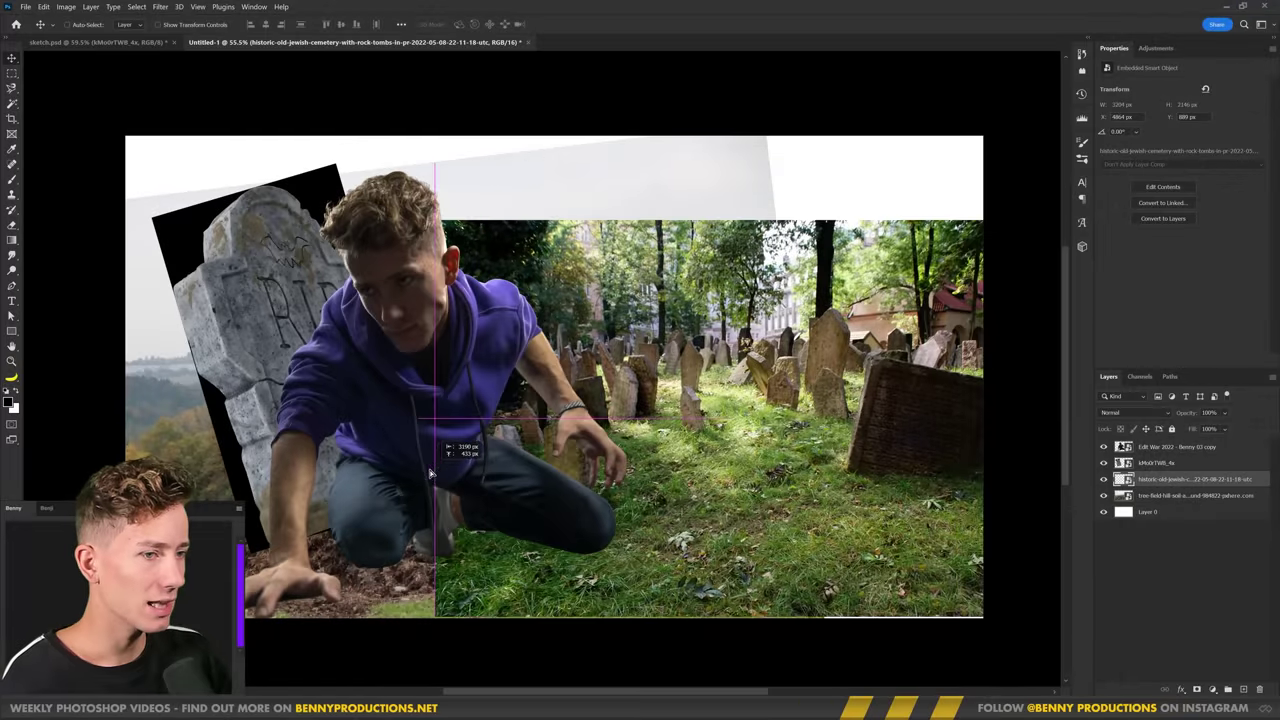
- Move the graveyard photo down and left and scale it up to cover the field backdrop
{"action": "left_click_drag", "start_coordinate": [420, 449], "coordinate": [330, 488]}
{"action": "scroll", "coordinate": [330, 488], "scroll_direction": "down", "scroll_amount": 1}
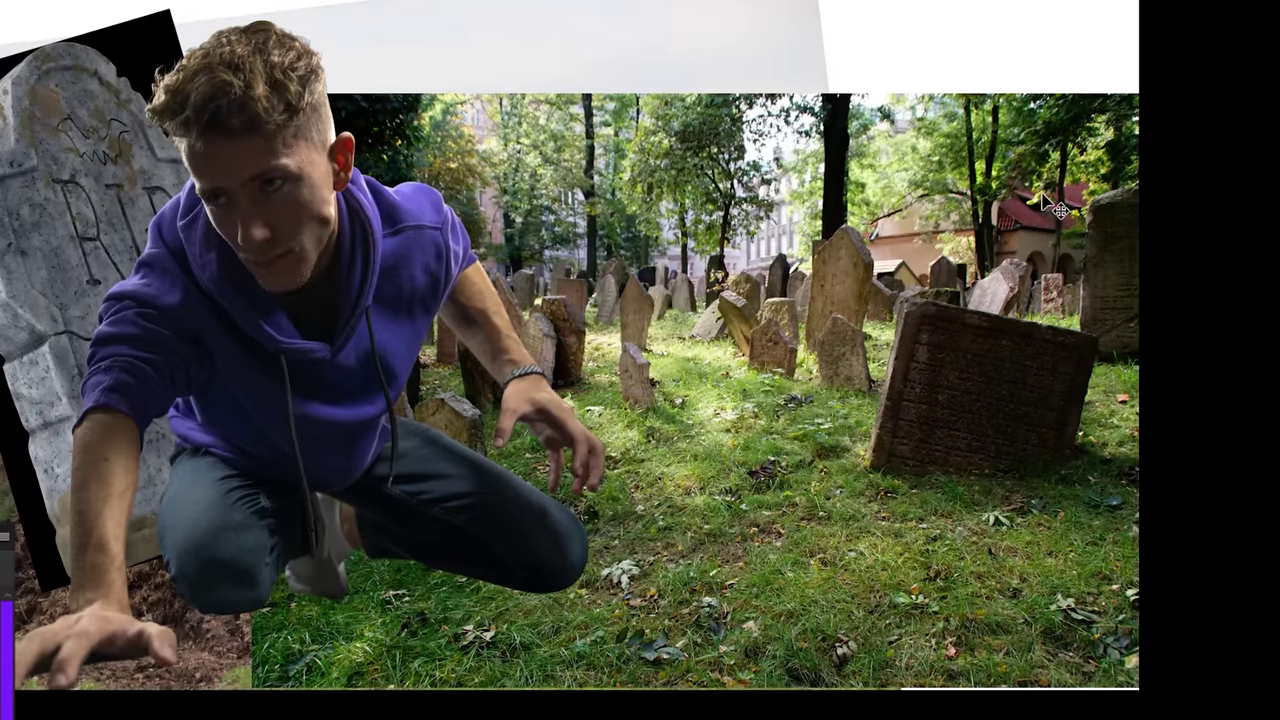
{"action": "key", "text": "ctrl+t"}
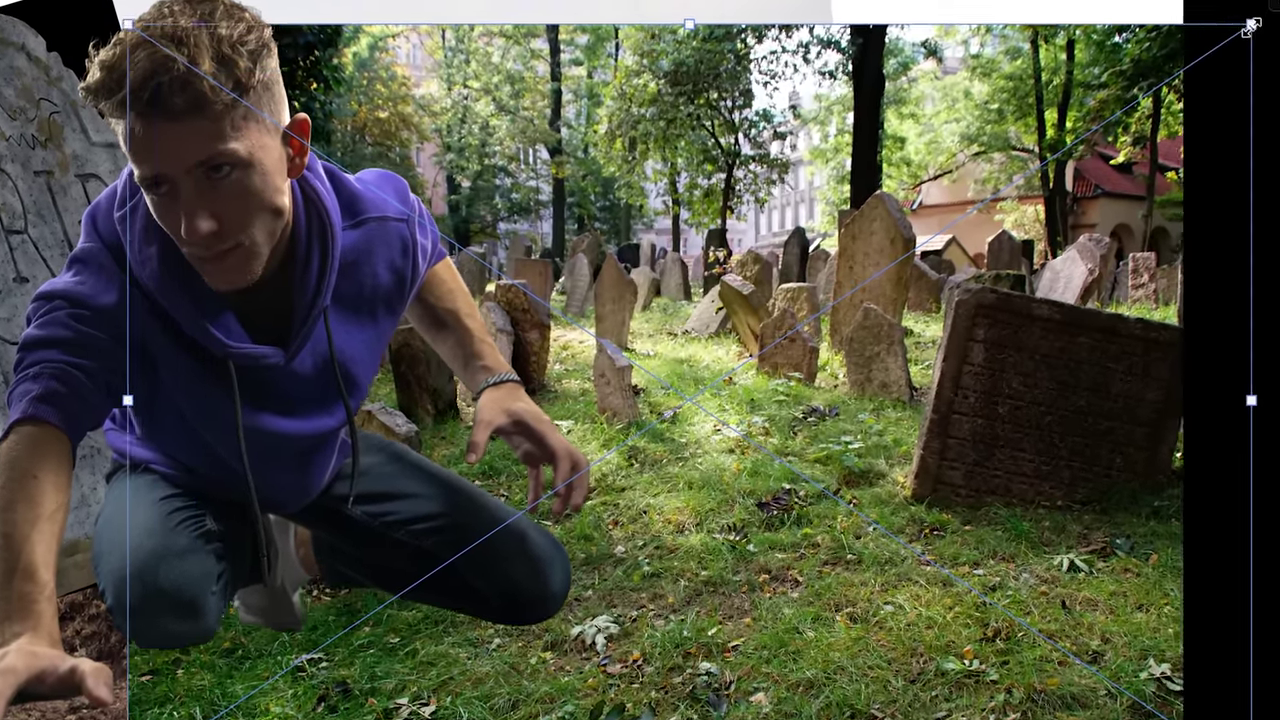
{"action": "left_click_drag", "start_coordinate": [1250, 28], "coordinate": [957, 279]}
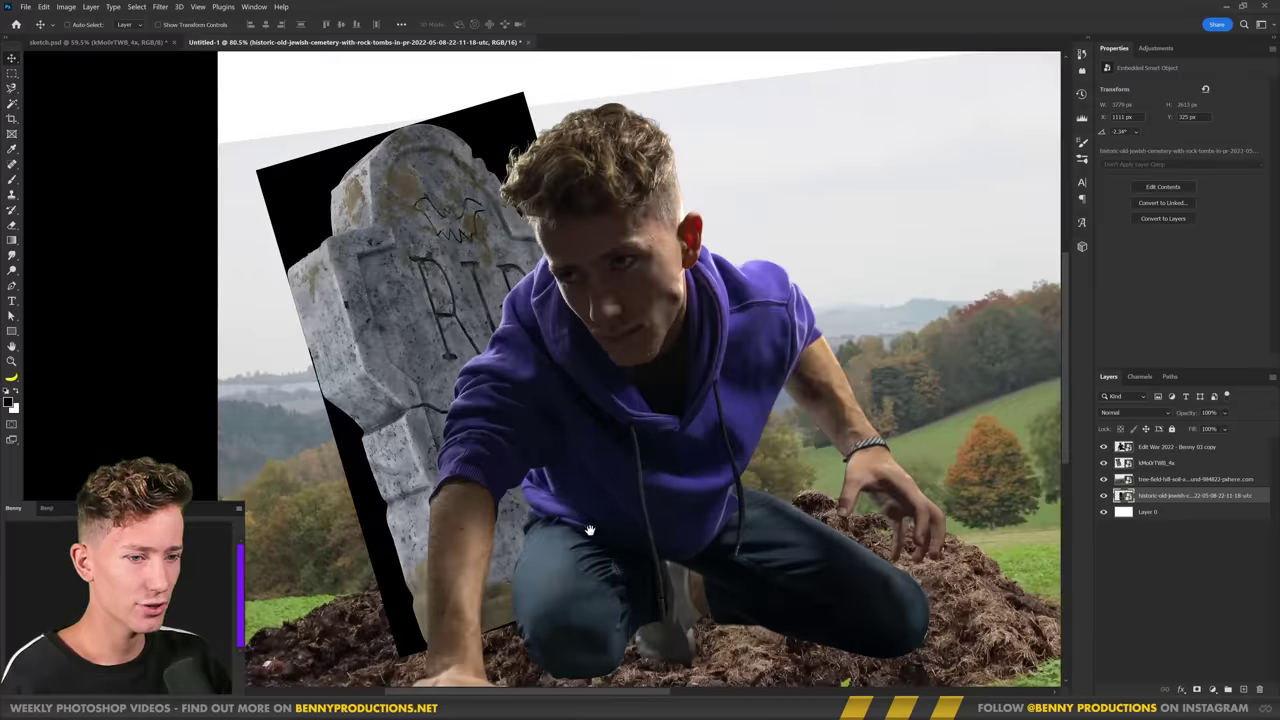
{"action": "left_click_drag", "start_coordinate": [590, 530], "coordinate": [494, 414]}
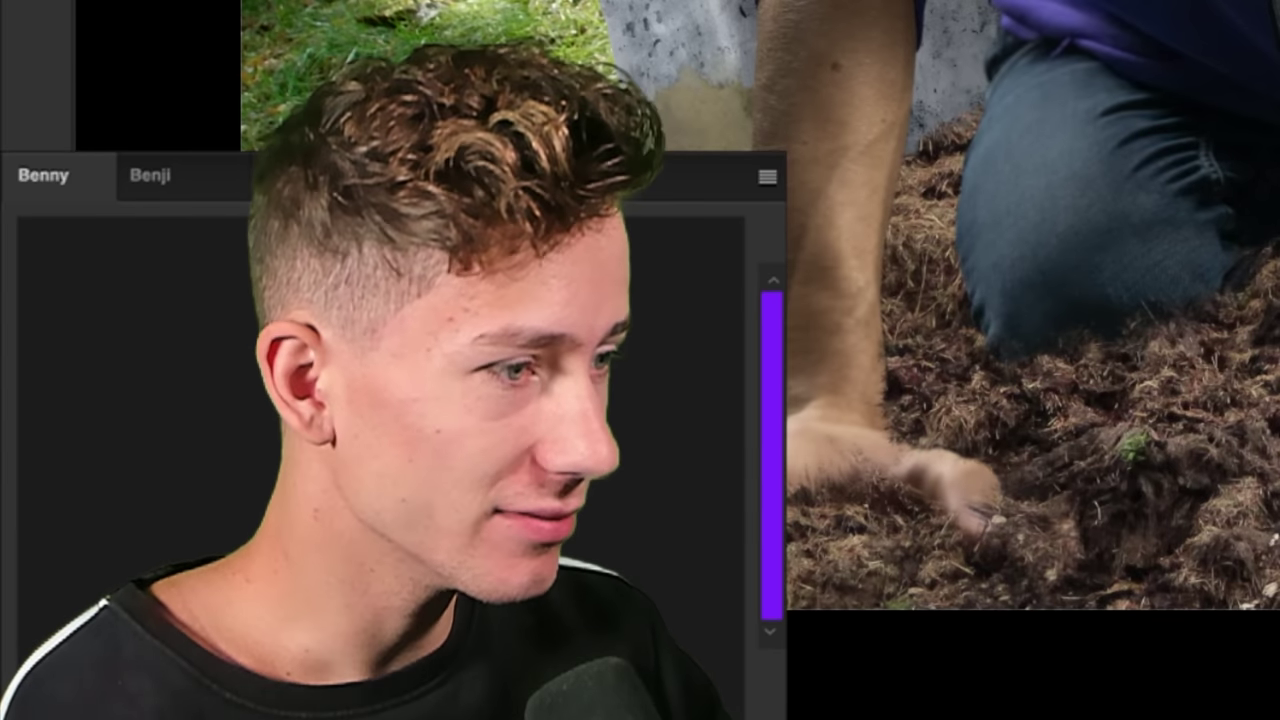
- Darken the composite toward night by lowering the Levels output white and midtone gamma
{"action": "left_click_drag", "start_coordinate": [1263, 206], "coordinate": [1194, 175]}
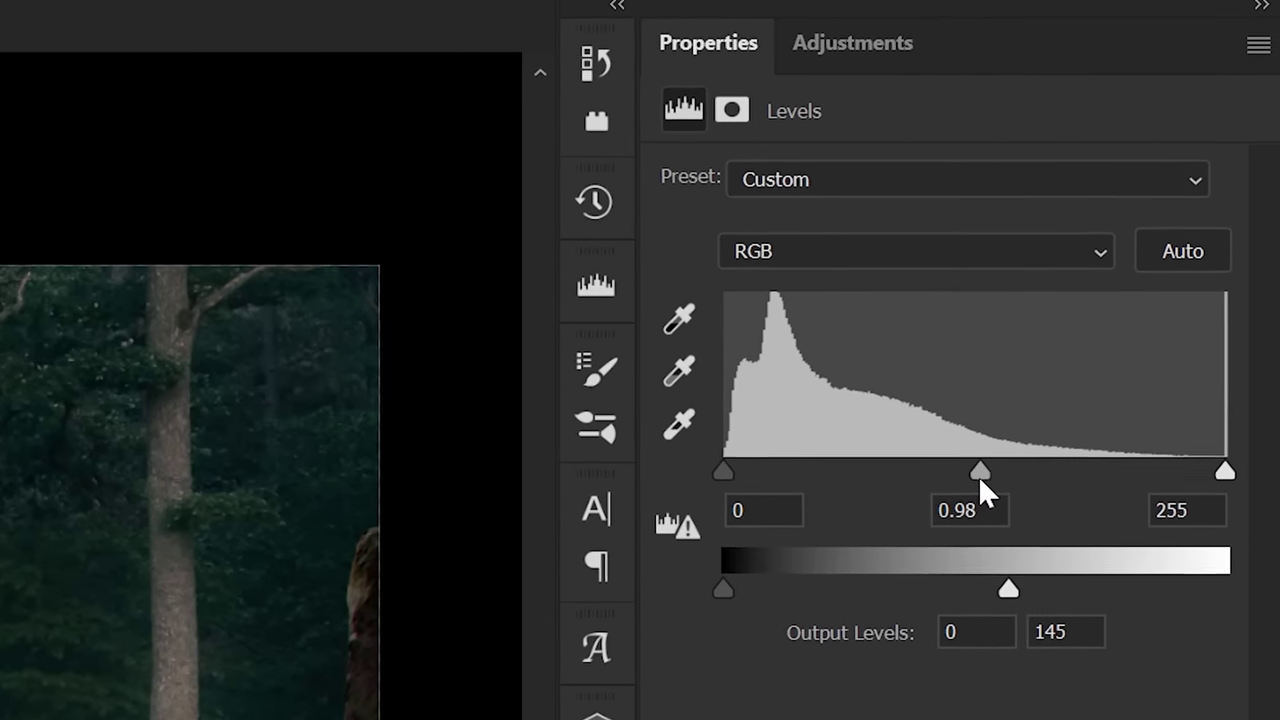
{"action": "left_click_drag", "start_coordinate": [978, 475], "coordinate": [975, 474]}
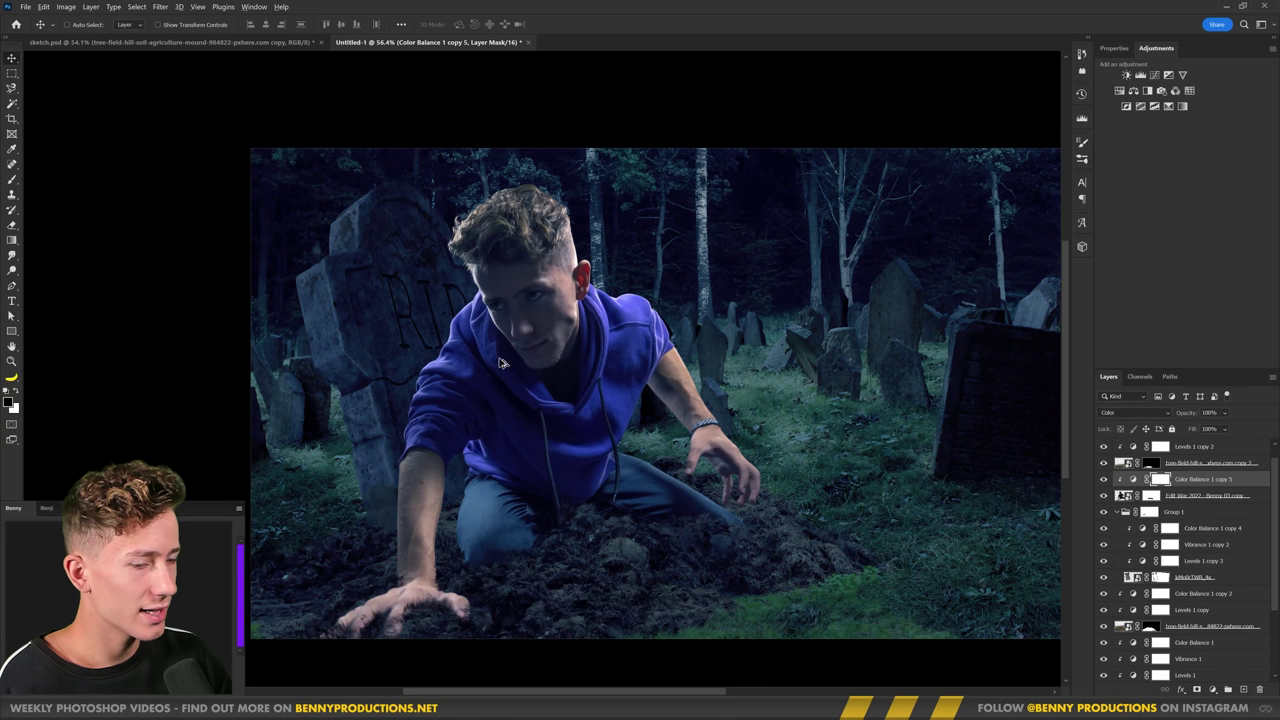
{"action": "scroll", "coordinate": [503, 363], "scroll_direction": "up", "scroll_amount": 1}
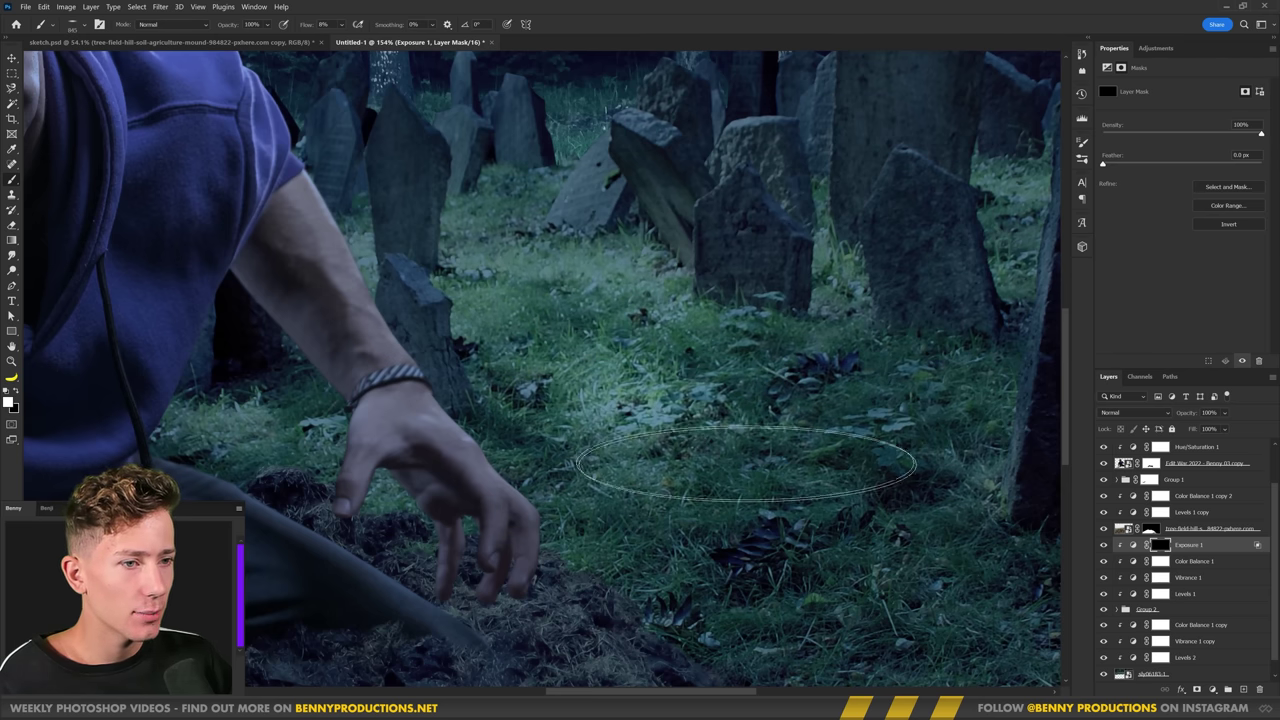
{"action": "scroll", "coordinate": [820, 392], "scroll_direction": "down", "scroll_amount": 5}
{"action": "scroll", "coordinate": [512, 340], "scroll_direction": "up", "scroll_amount": 2}
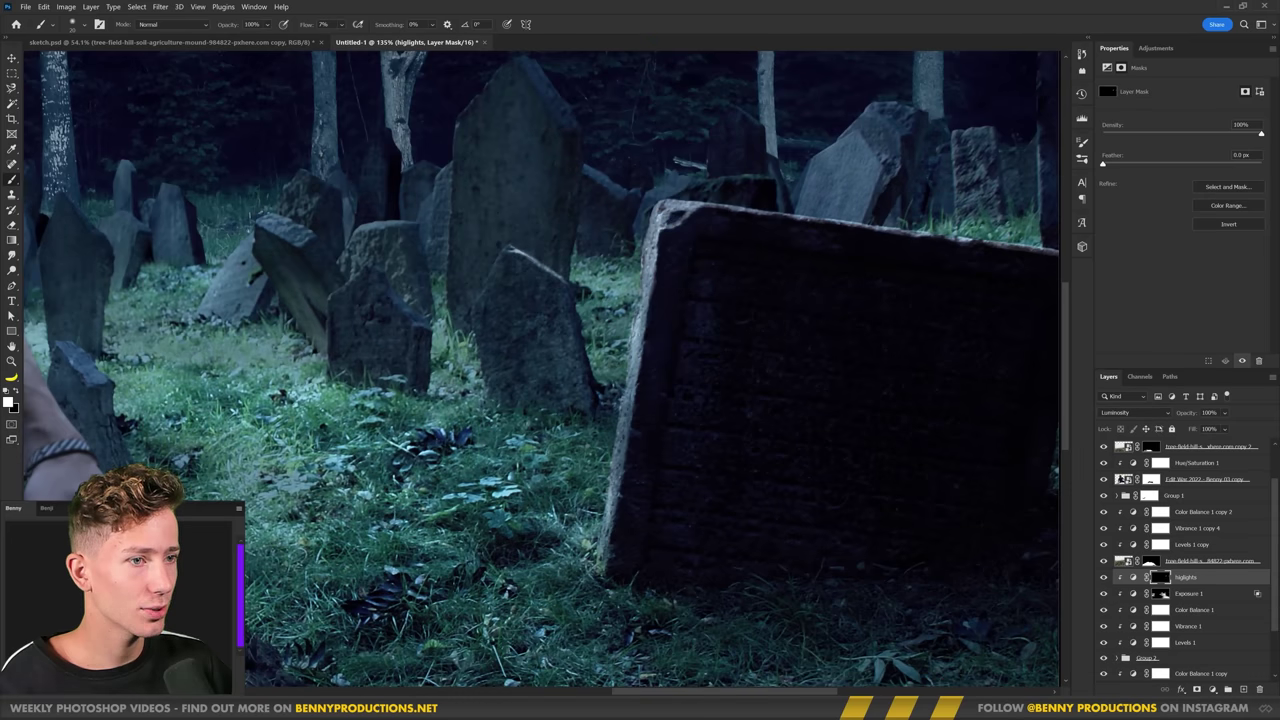
{"action": "scroll", "coordinate": [583, 541], "scroll_direction": "down", "scroll_amount": 2}
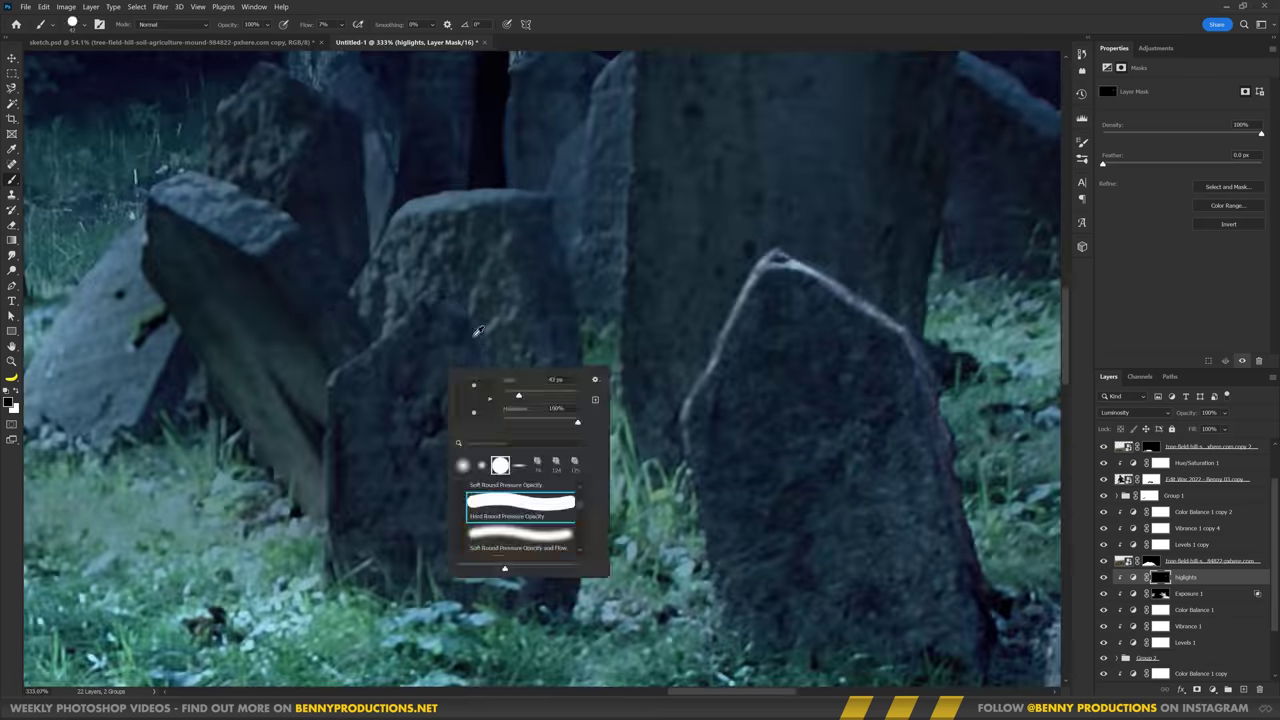
- Paint soft white moonlight along the gravestone tops on the higlights mask, resizing the brush
{"action": "left_click", "coordinate": [437, 294]}
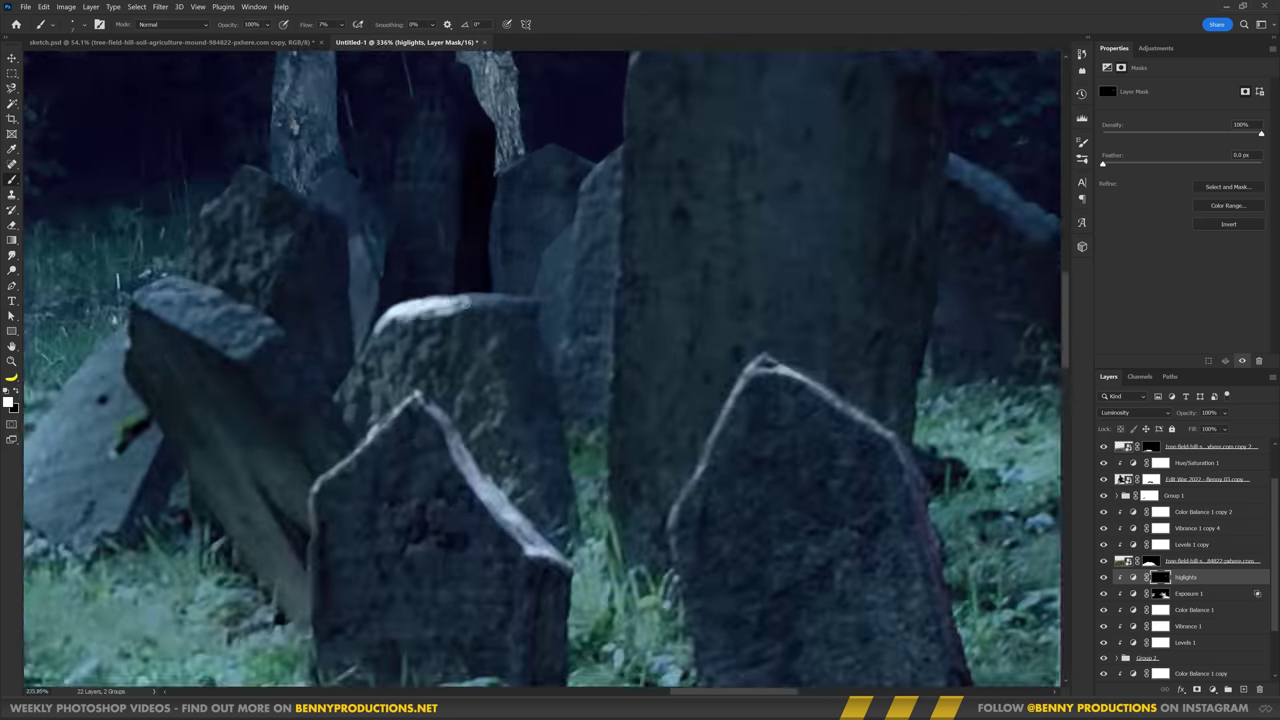
{"action": "scroll", "coordinate": [494, 349], "scroll_direction": "down", "scroll_amount": 2}
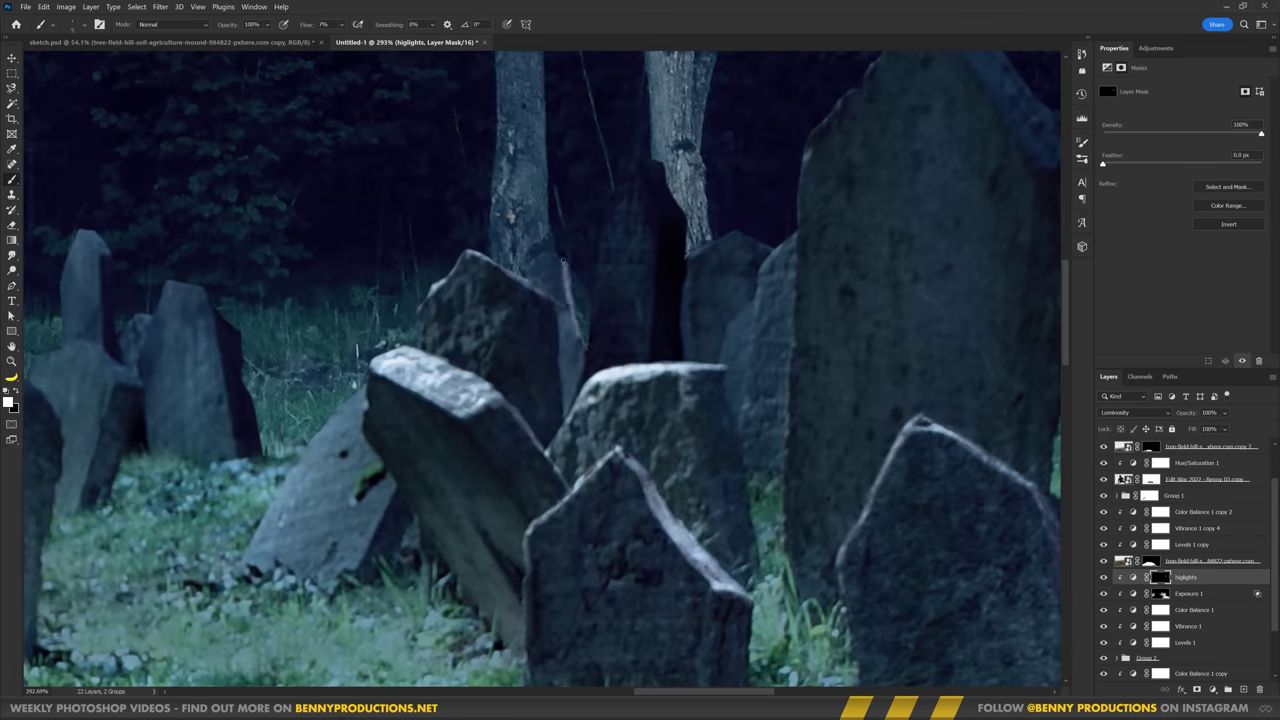
{"action": "scroll", "coordinate": [563, 260], "scroll_direction": "down", "scroll_amount": 5}
{"action": "scroll", "coordinate": [628, 311], "scroll_direction": "up", "scroll_amount": 3}
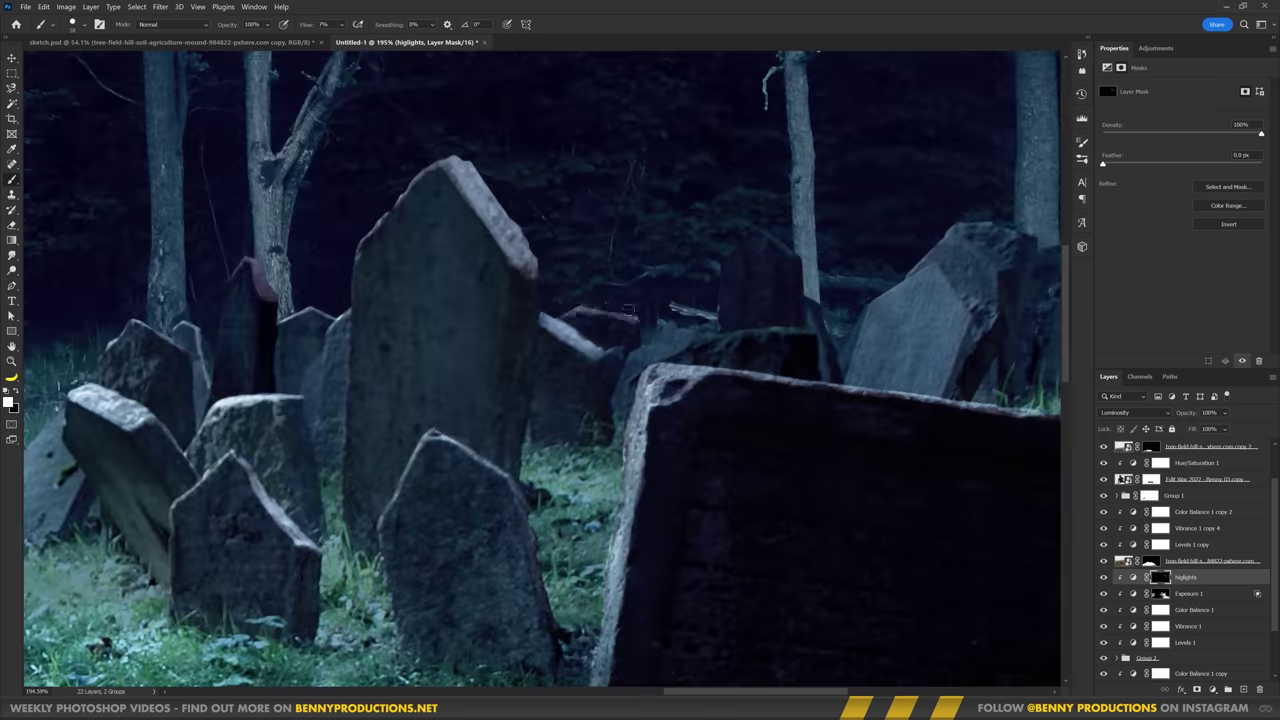
{"action": "left_click_drag", "start_coordinate": [628, 311], "coordinate": [680, 360]}
{"action": "scroll", "coordinate": [638, 249], "scroll_direction": "right", "scroll_amount": 2}
{"action": "scroll", "coordinate": [787, 265], "scroll_direction": "down", "scroll_amount": 2}
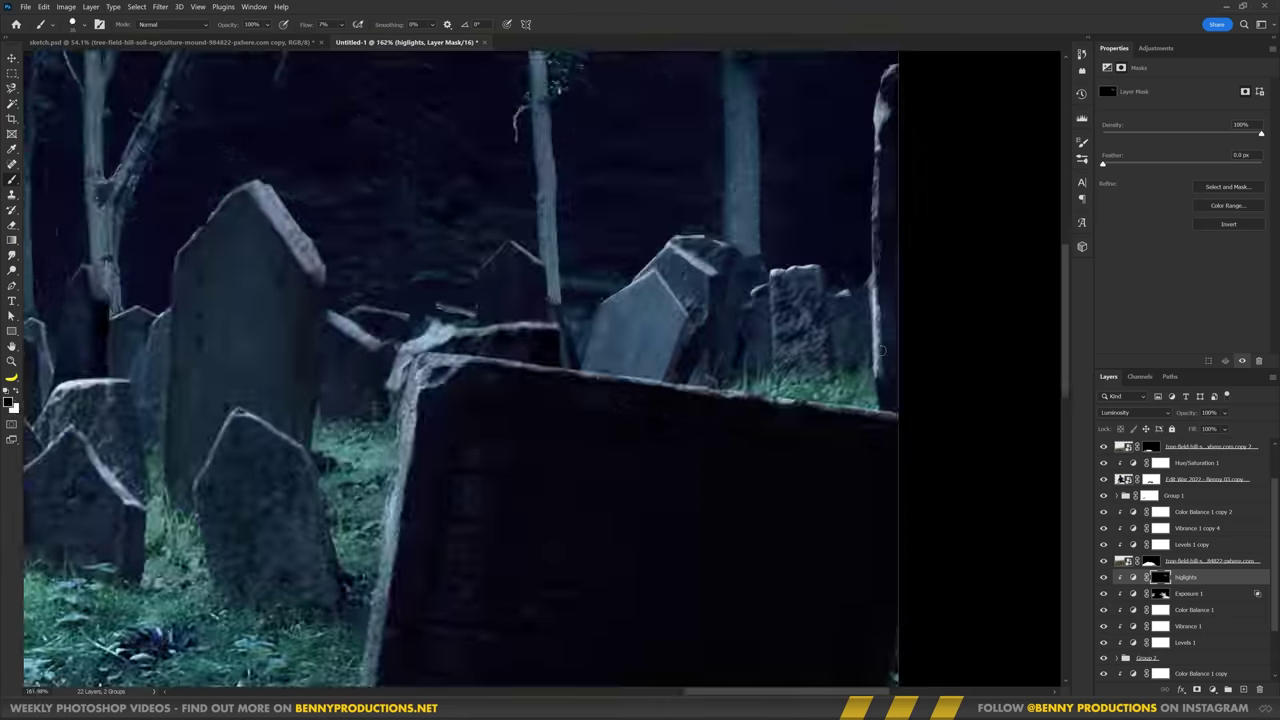
{"action": "scroll", "coordinate": [881, 349], "scroll_direction": "down", "scroll_amount": 4}
{"action": "scroll", "coordinate": [398, 430], "scroll_direction": "up", "scroll_amount": 5}
{"action": "right_click", "coordinate": [430, 300]}
{"action": "key", "text": "Escape"}
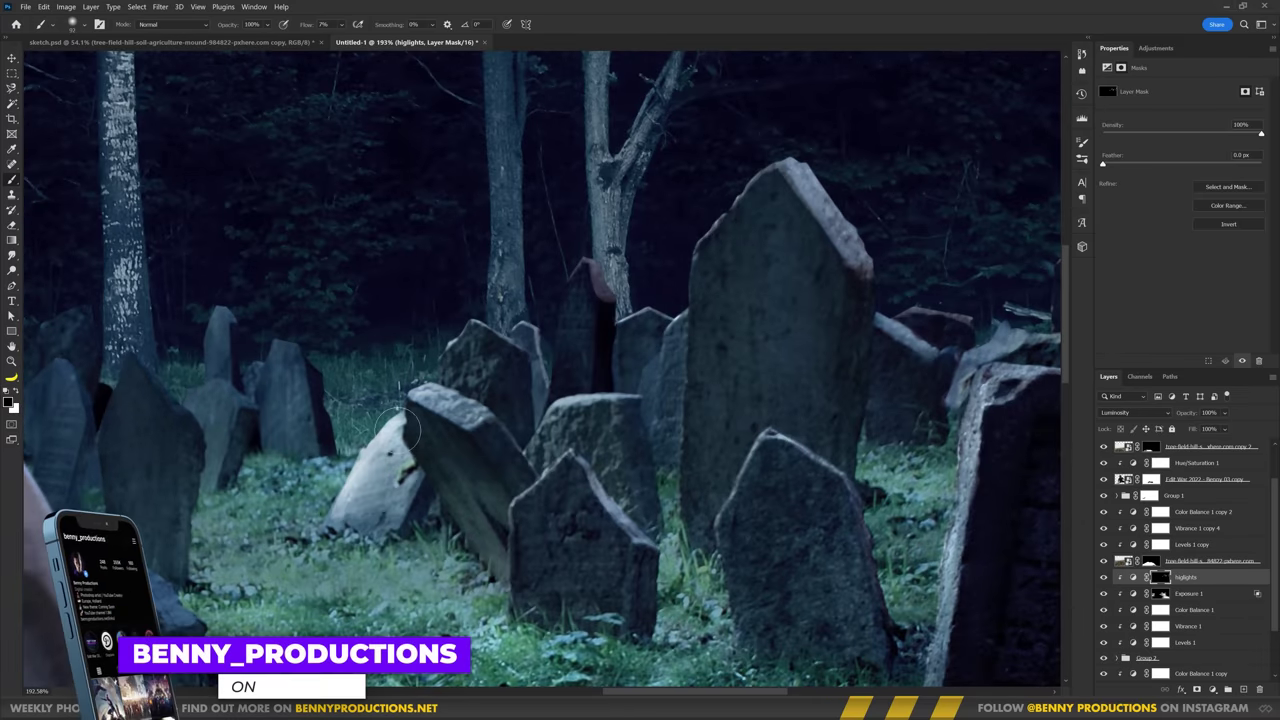
{"action": "scroll", "coordinate": [398, 430], "scroll_direction": "down", "scroll_amount": 2}
{"action": "scroll", "coordinate": [457, 477], "scroll_direction": "up", "scroll_amount": 2}
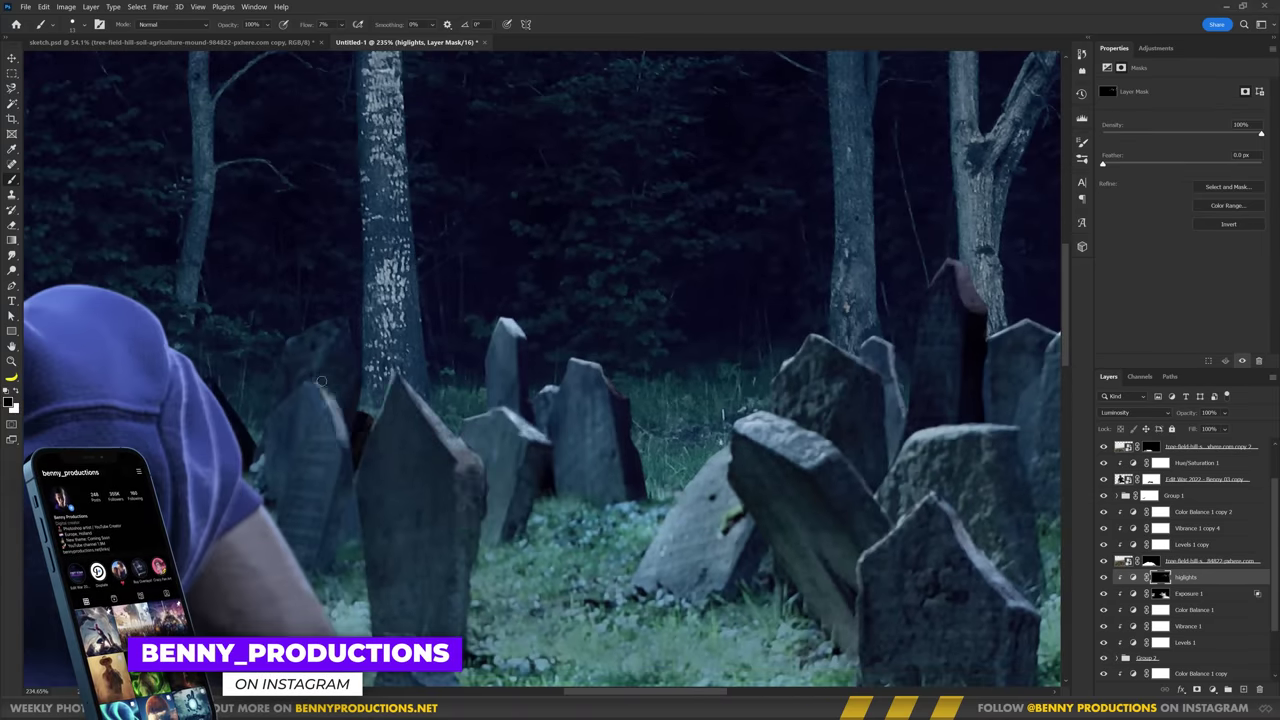
{"action": "scroll", "coordinate": [343, 362], "scroll_direction": "down", "scroll_amount": 3}
{"action": "scroll", "coordinate": [457, 314], "scroll_direction": "up", "scroll_amount": 1}
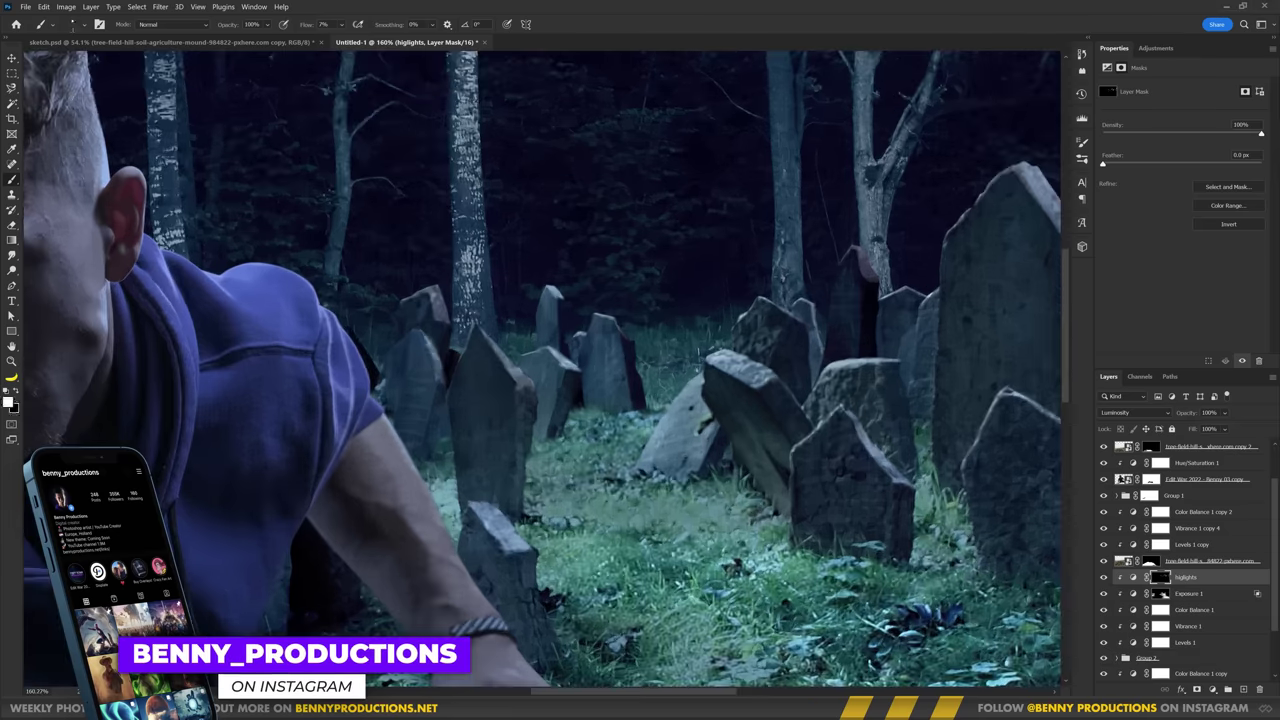
{"action": "scroll", "coordinate": [480, 360], "scroll_direction": "down", "scroll_amount": 4}
{"action": "scroll", "coordinate": [95, 330], "scroll_direction": "up", "scroll_amount": 4}
{"action": "scroll", "coordinate": [200, 430], "scroll_direction": "down", "scroll_amount": 1}
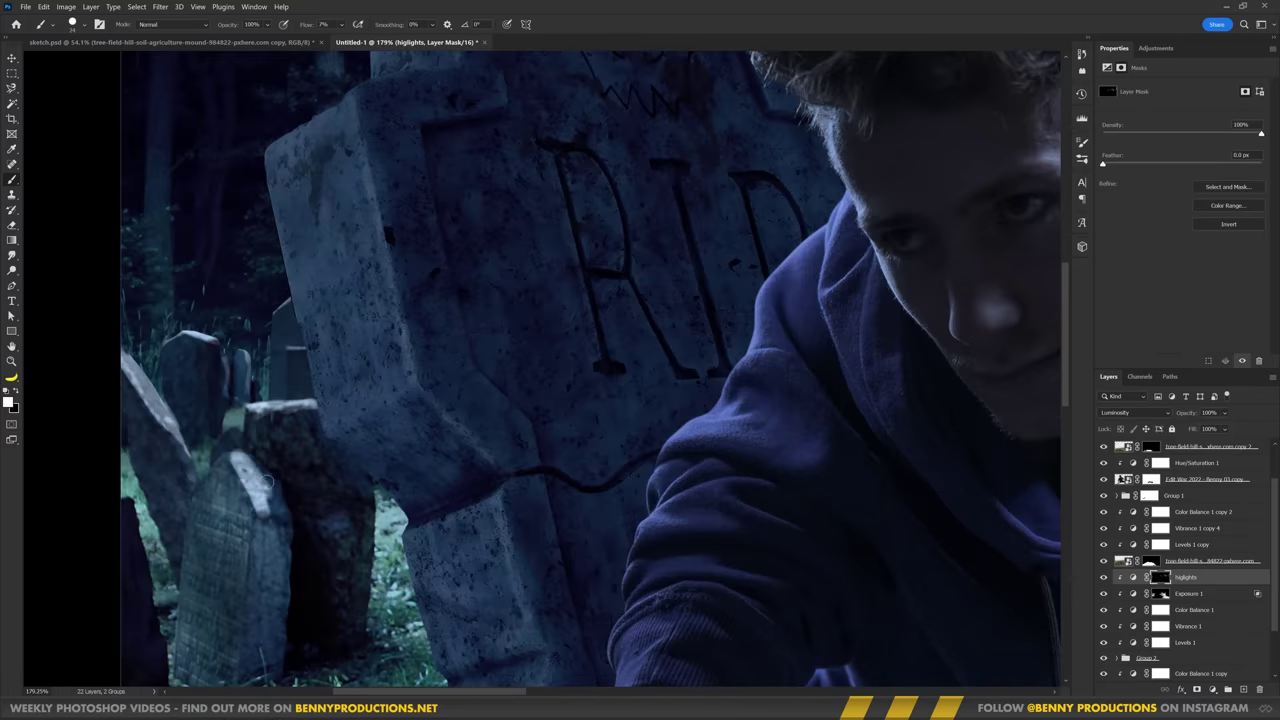
{"action": "scroll", "coordinate": [265, 540], "scroll_direction": "down", "scroll_amount": 4}
{"action": "scroll", "coordinate": [690, 362], "scroll_direction": "up", "scroll_amount": 4}
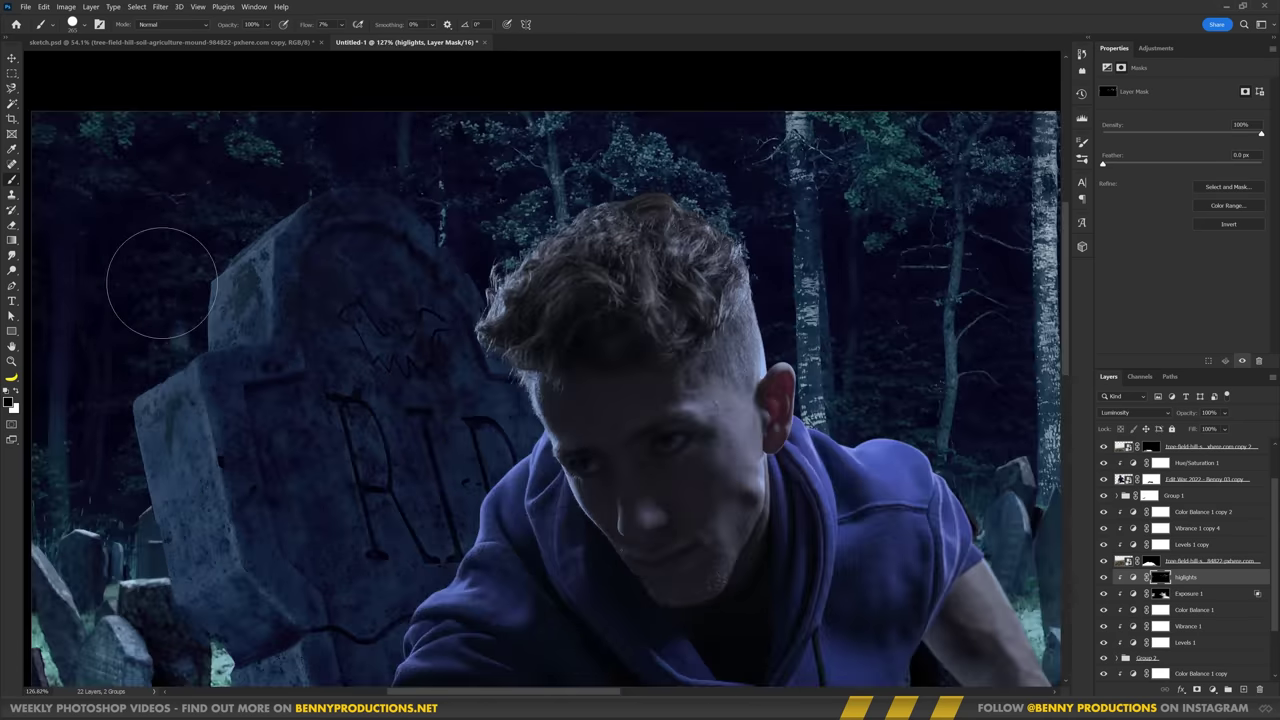
{"action": "scroll", "coordinate": [665, 432], "scroll_direction": "down", "scroll_amount": 1}
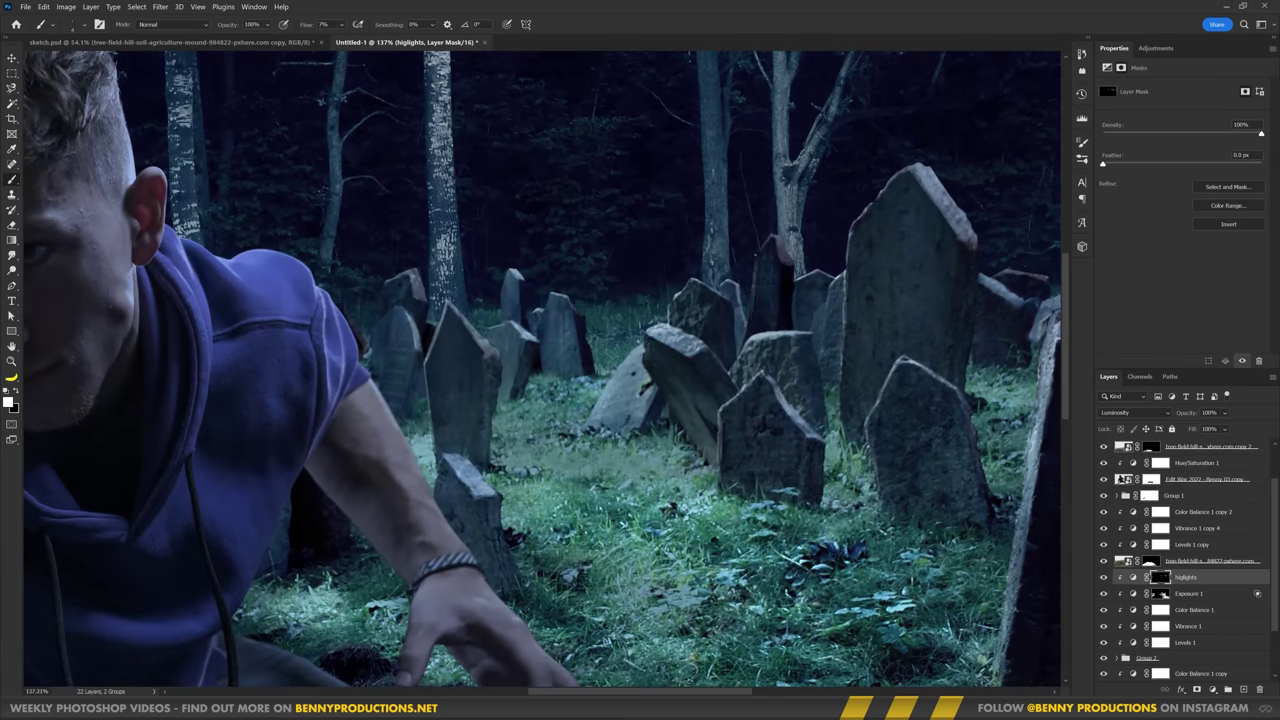
{"action": "scroll", "coordinate": [187, 355], "scroll_direction": "up", "scroll_amount": 2}
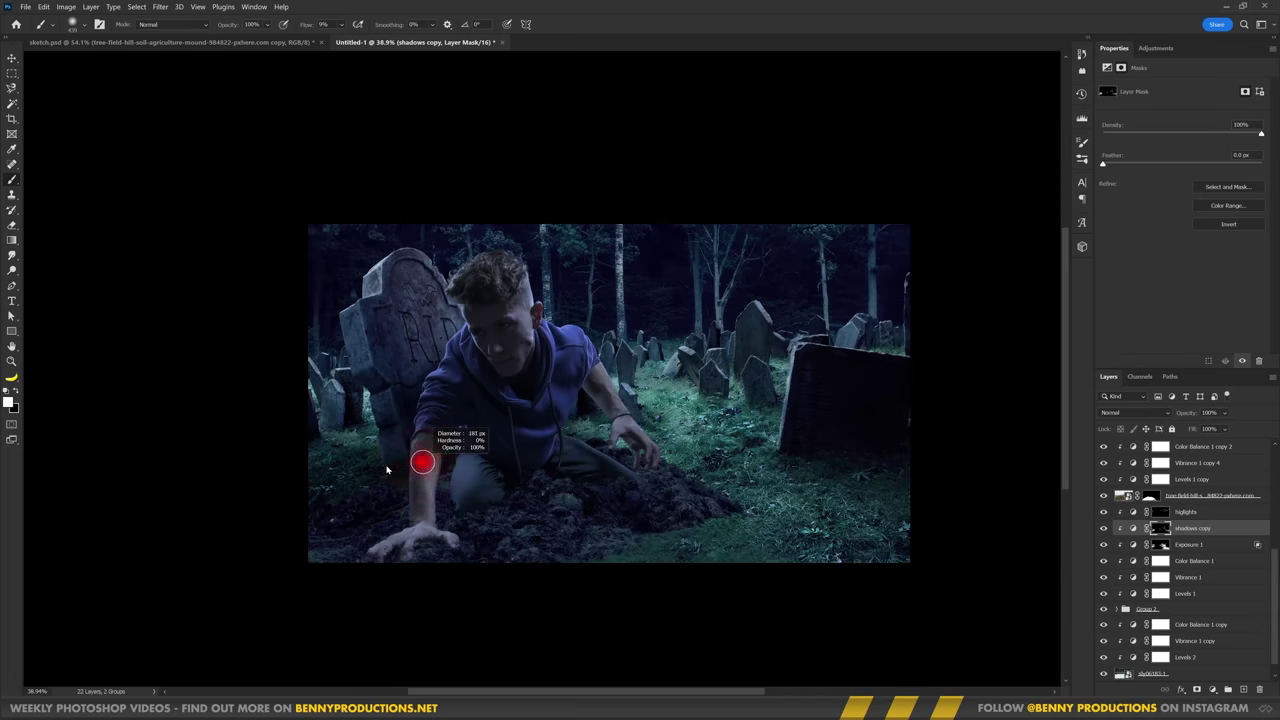
- Darken the shadows on the man's arm and hoodie on the shadows copy mask
{"action": "left_click_drag", "start_coordinate": [423, 457], "coordinate": [533, 432]}
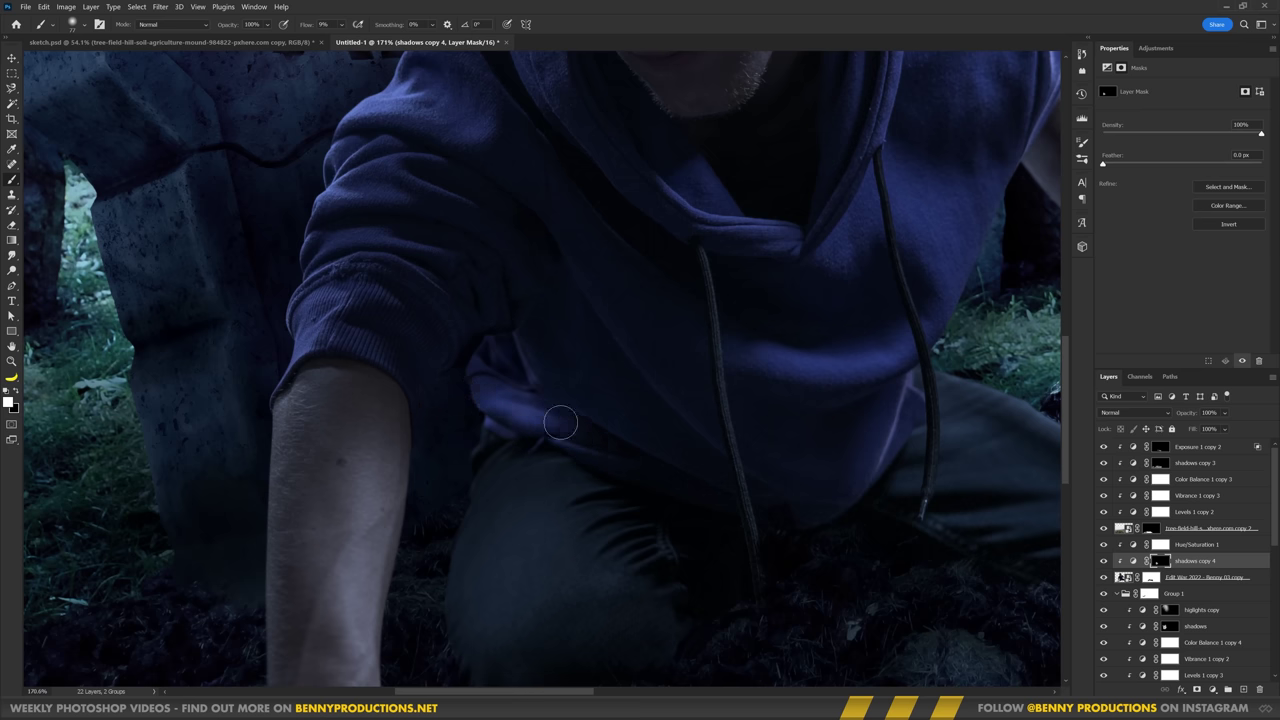
{"action": "scroll", "coordinate": [560, 422], "scroll_direction": "down", "scroll_amount": 3}
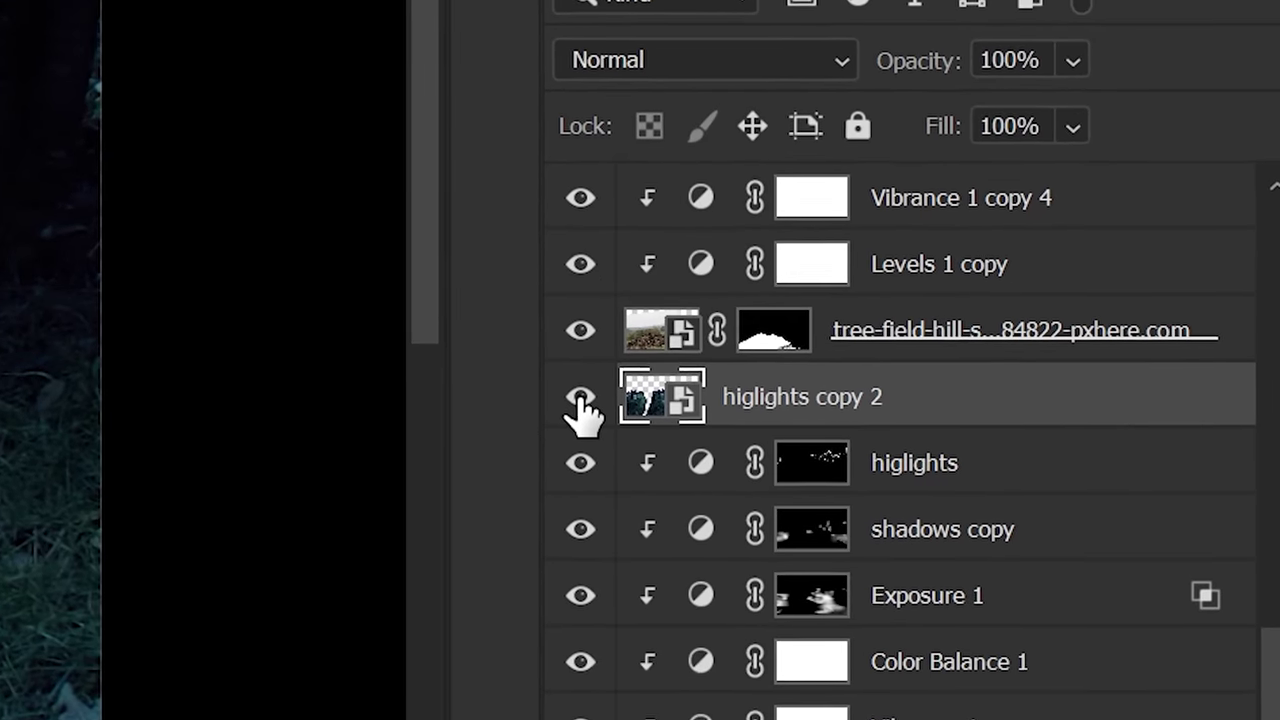
- Apply the Neural Filters Depth Blur with blur strength 56 and a little haze
{"action": "left_click", "coordinate": [171, 9]}
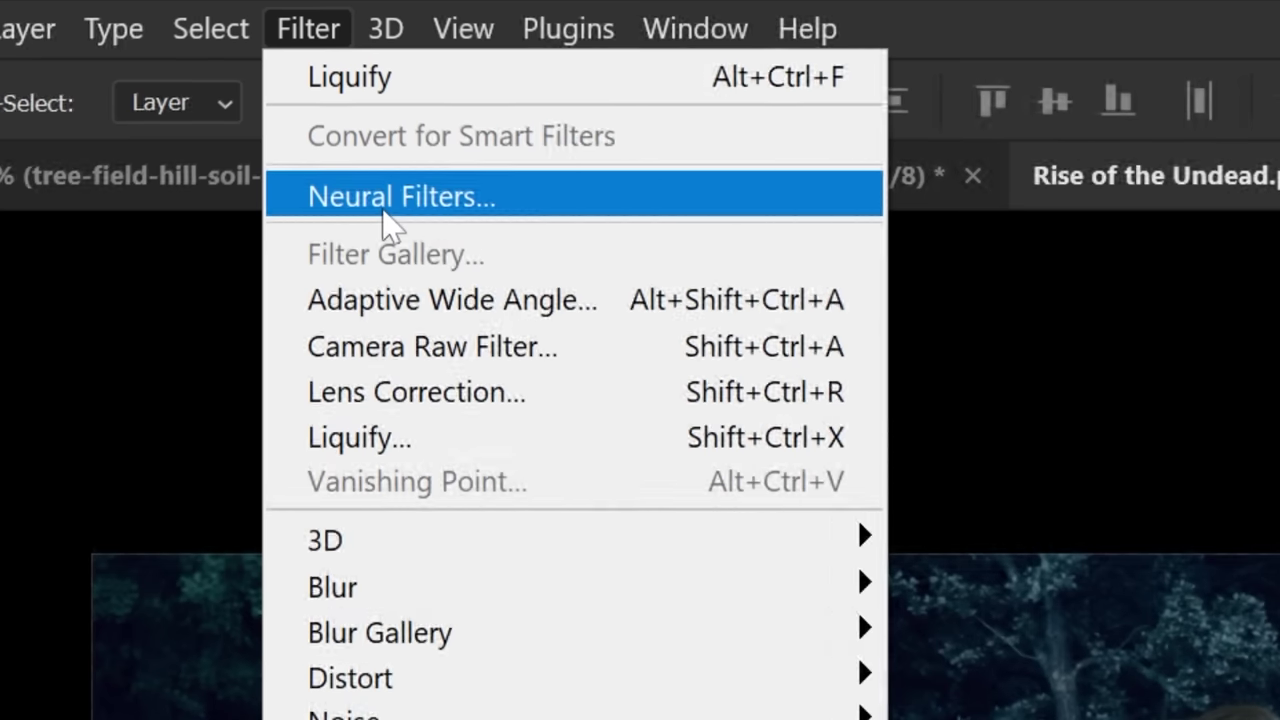
{"action": "left_click", "coordinate": [357, 135]}
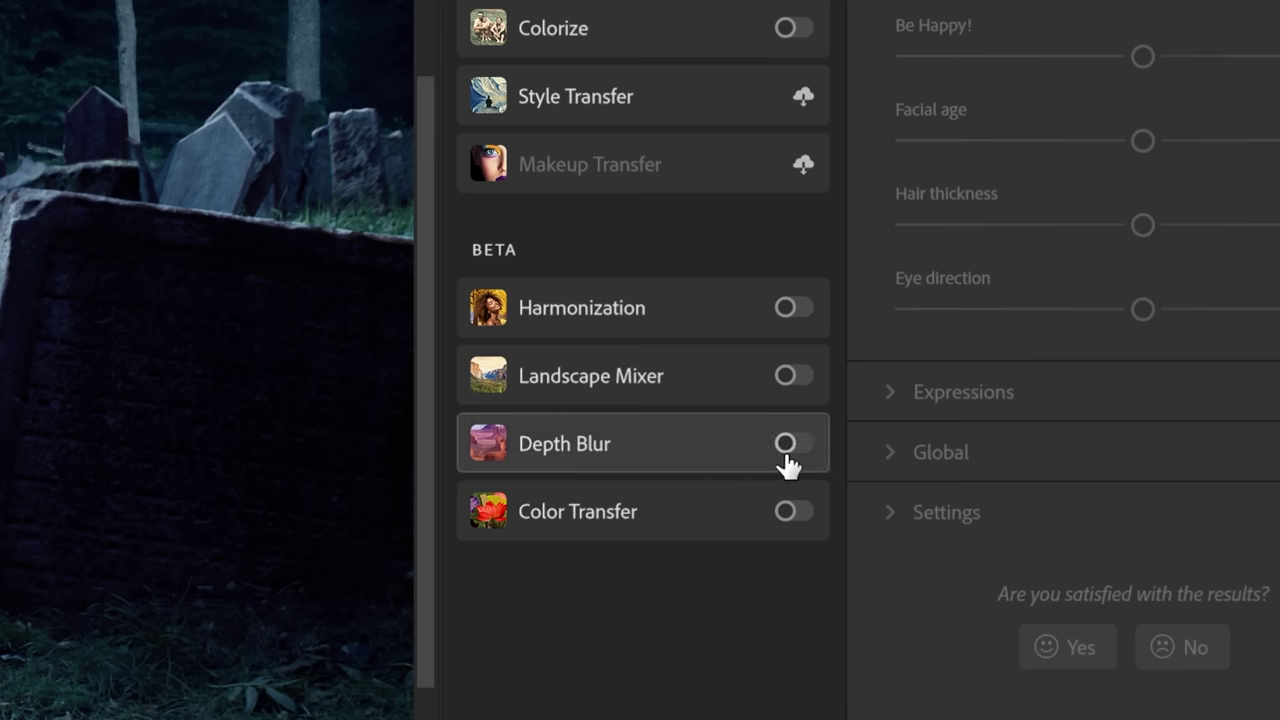
{"action": "left_click", "coordinate": [792, 450]}
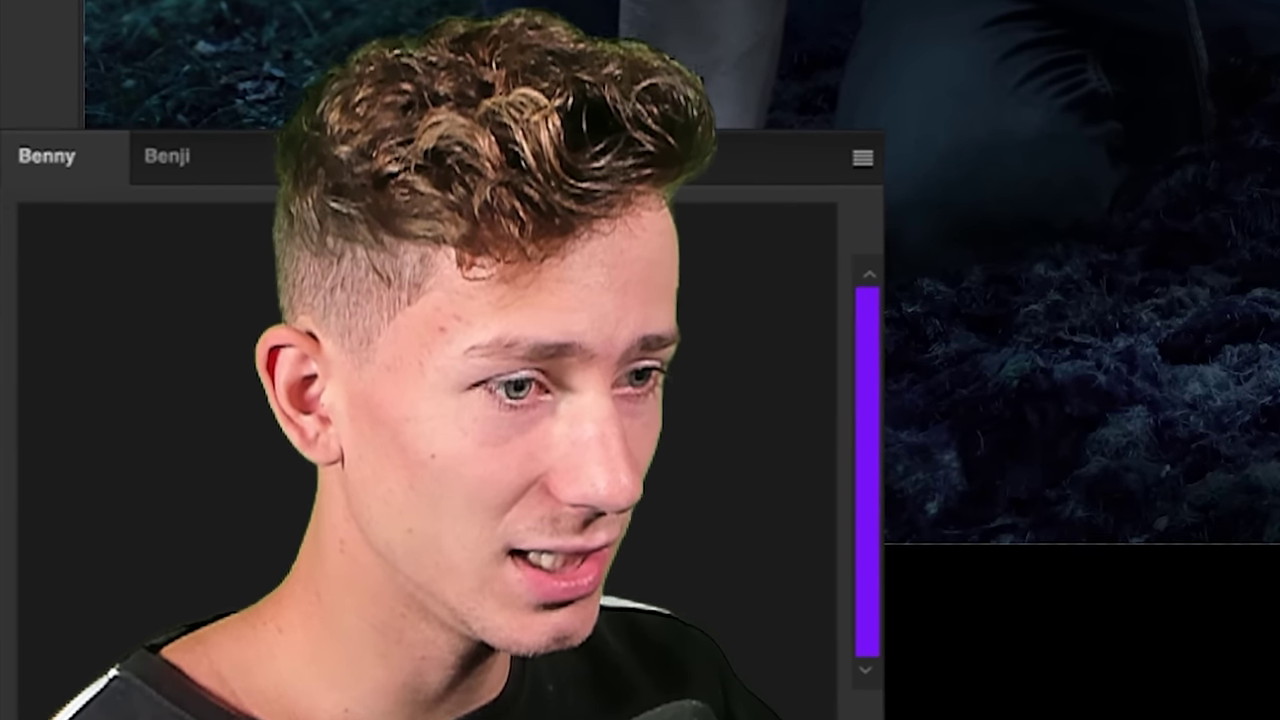
{"action": "left_click_drag", "start_coordinate": [854, 108], "coordinate": [894, 108]}
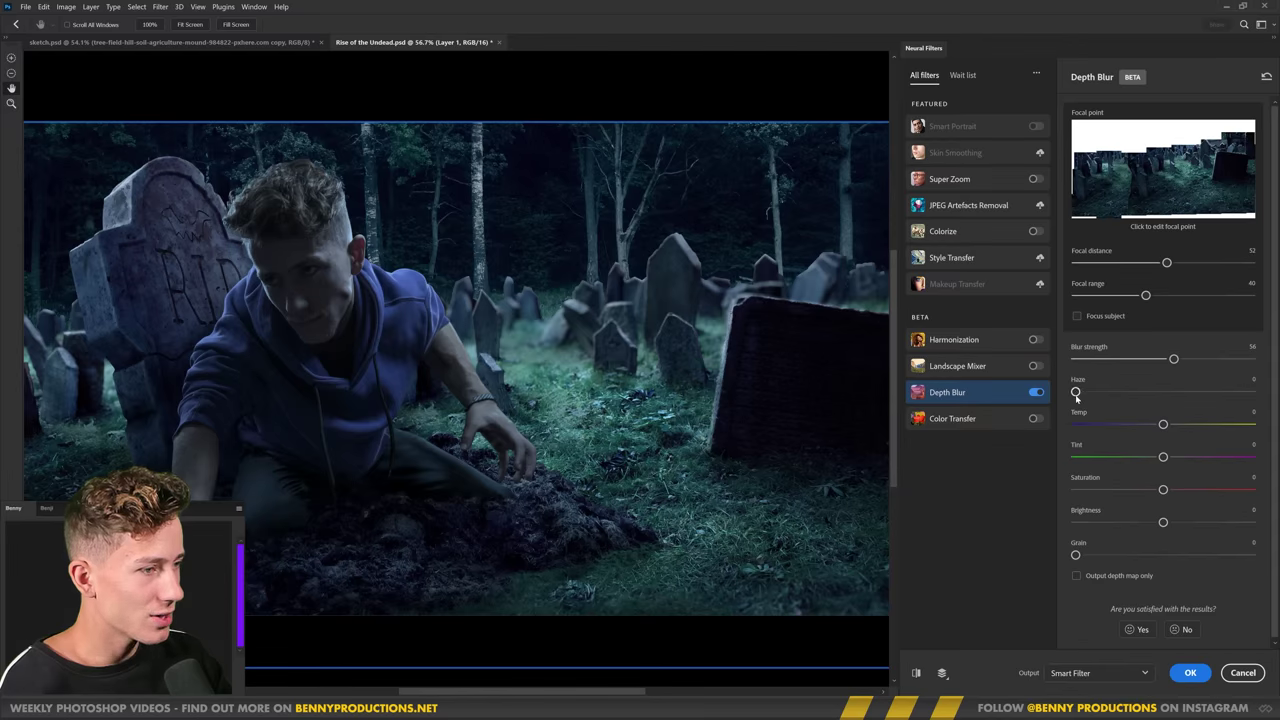
{"action": "left_click_drag", "start_coordinate": [1076, 392], "coordinate": [1085, 392]}
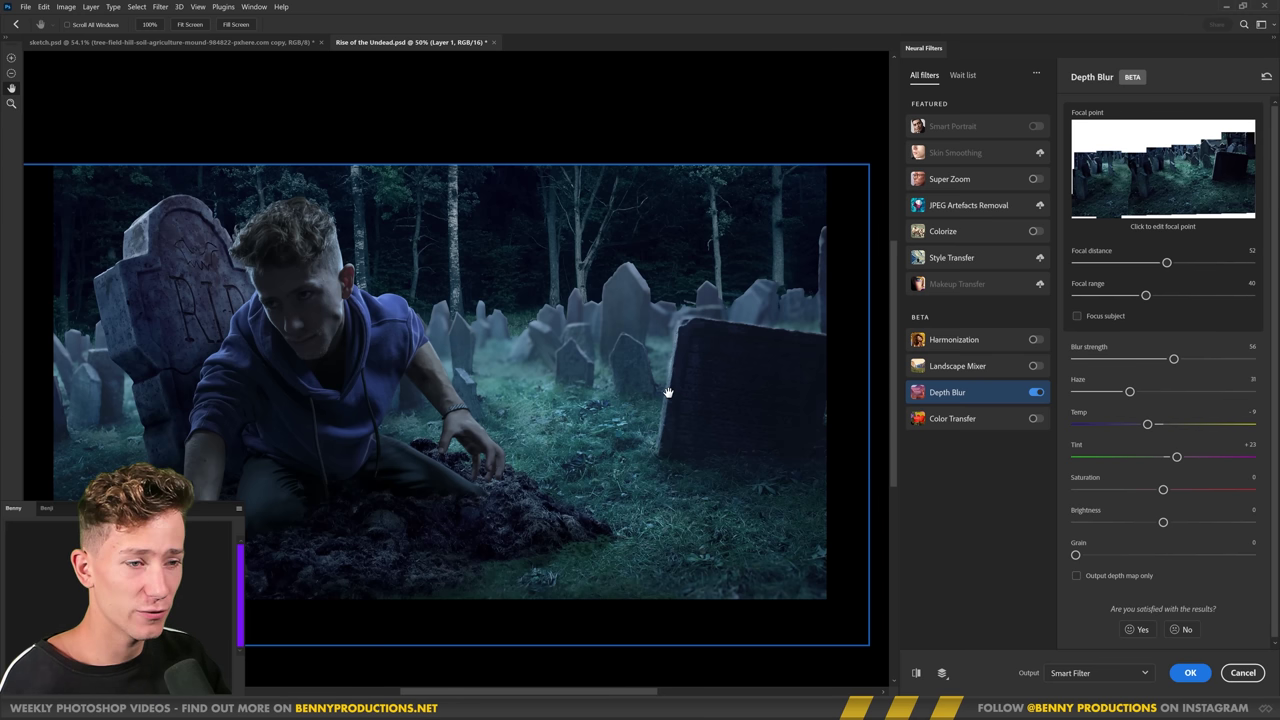
{"action": "left_click_drag", "start_coordinate": [611, 392], "coordinate": [634, 381]}
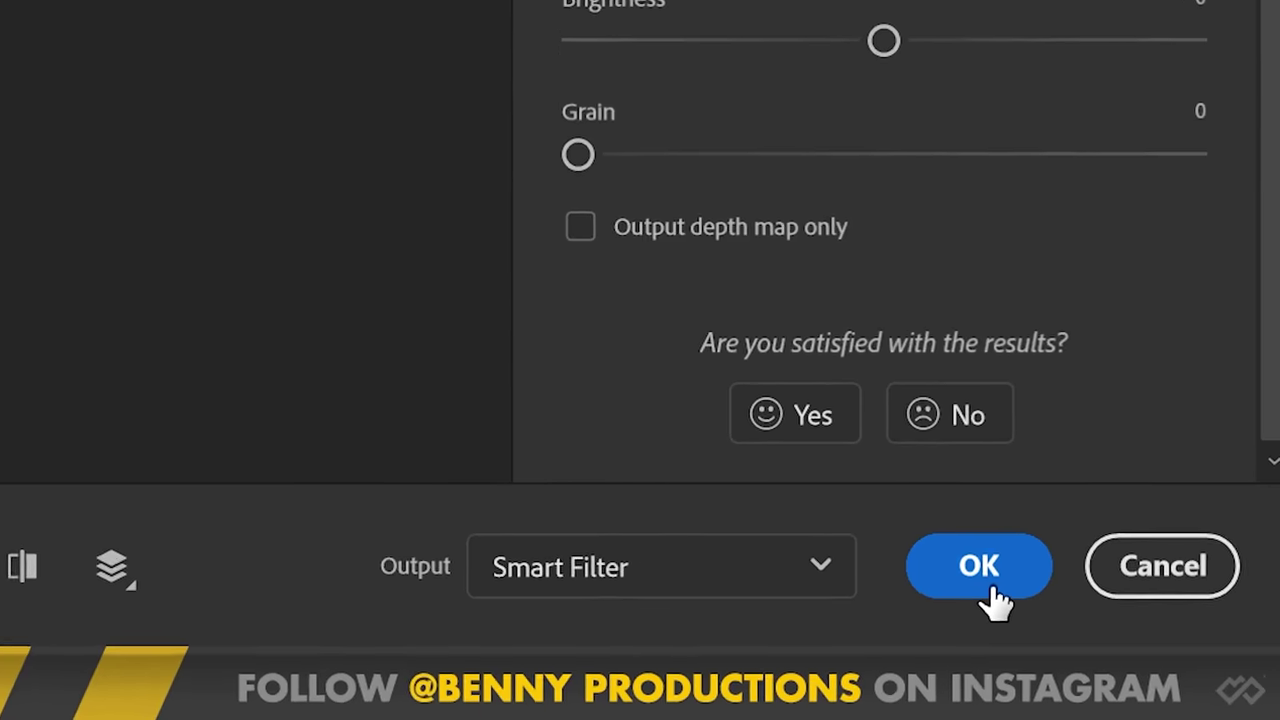
{"action": "left_click", "coordinate": [980, 567]}
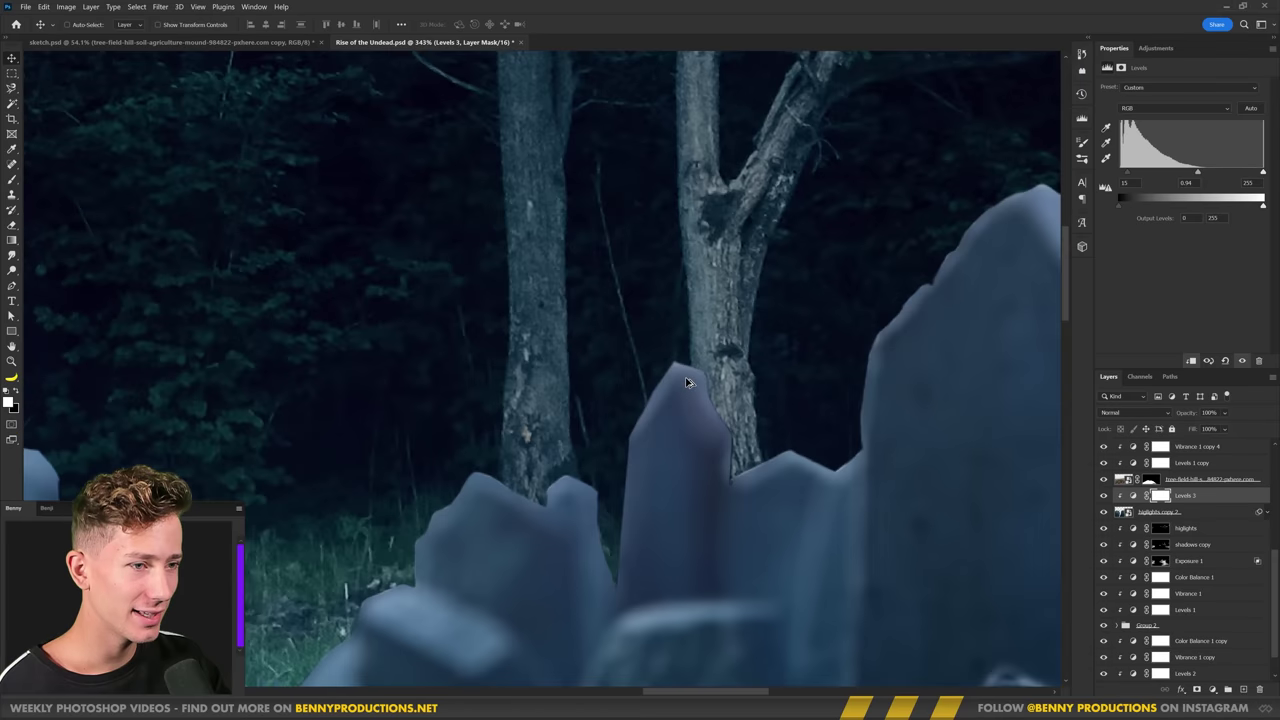
{"action": "left_click_drag", "start_coordinate": [735, 425], "coordinate": [693, 387]}
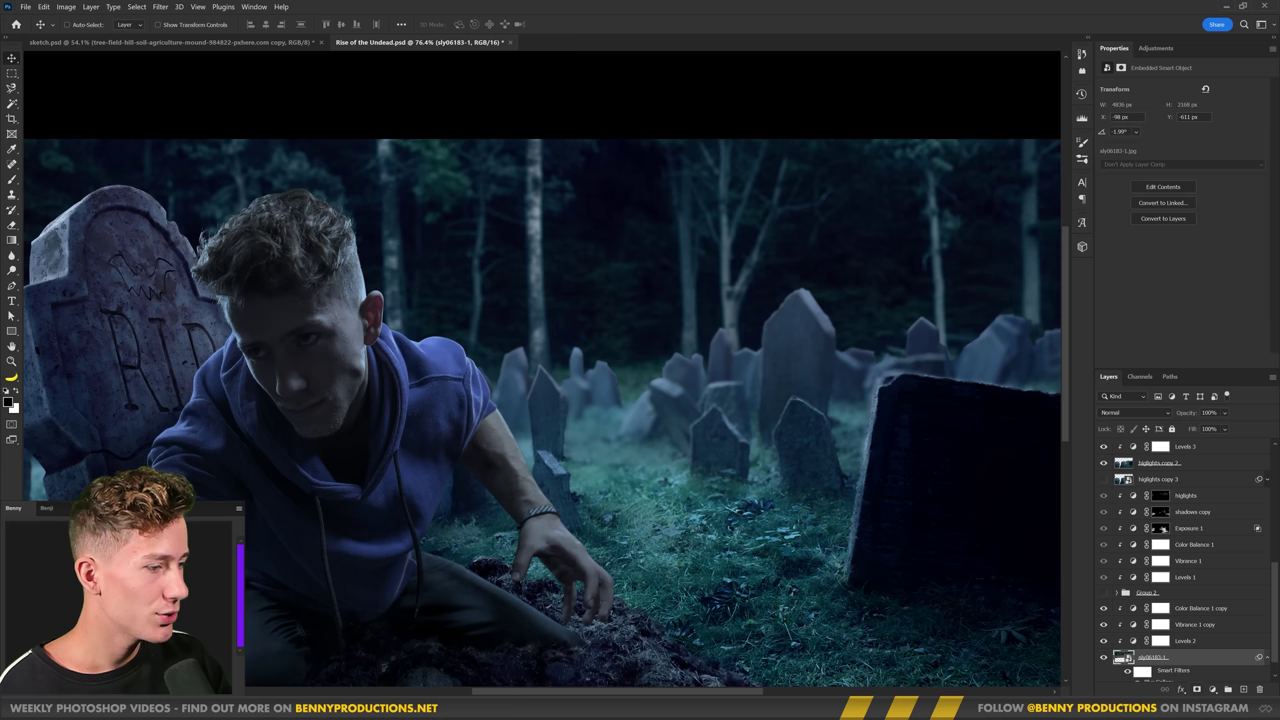
- Commit the 12 px Field Blur on the forest background and toggle it to compare
{"action": "left_click", "coordinate": [1186, 700]}
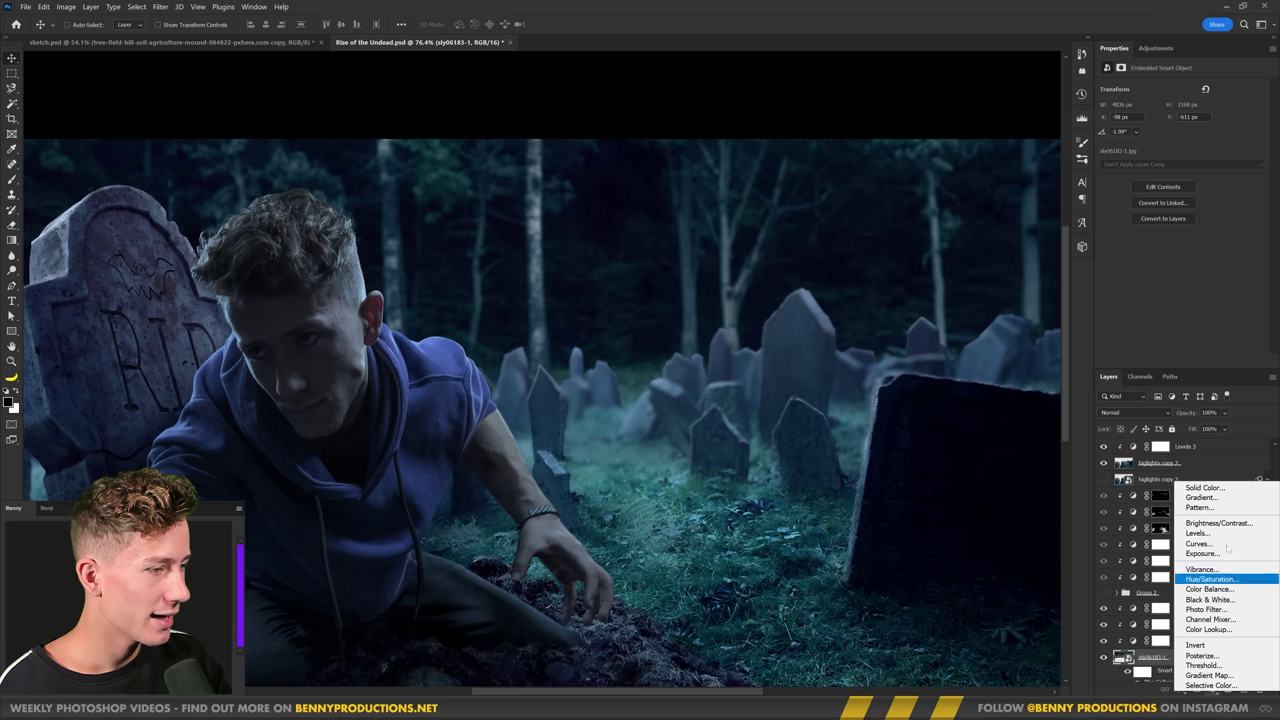
{"action": "key", "text": "Escape"}
{"action": "key", "text": "ctrl+comma"}
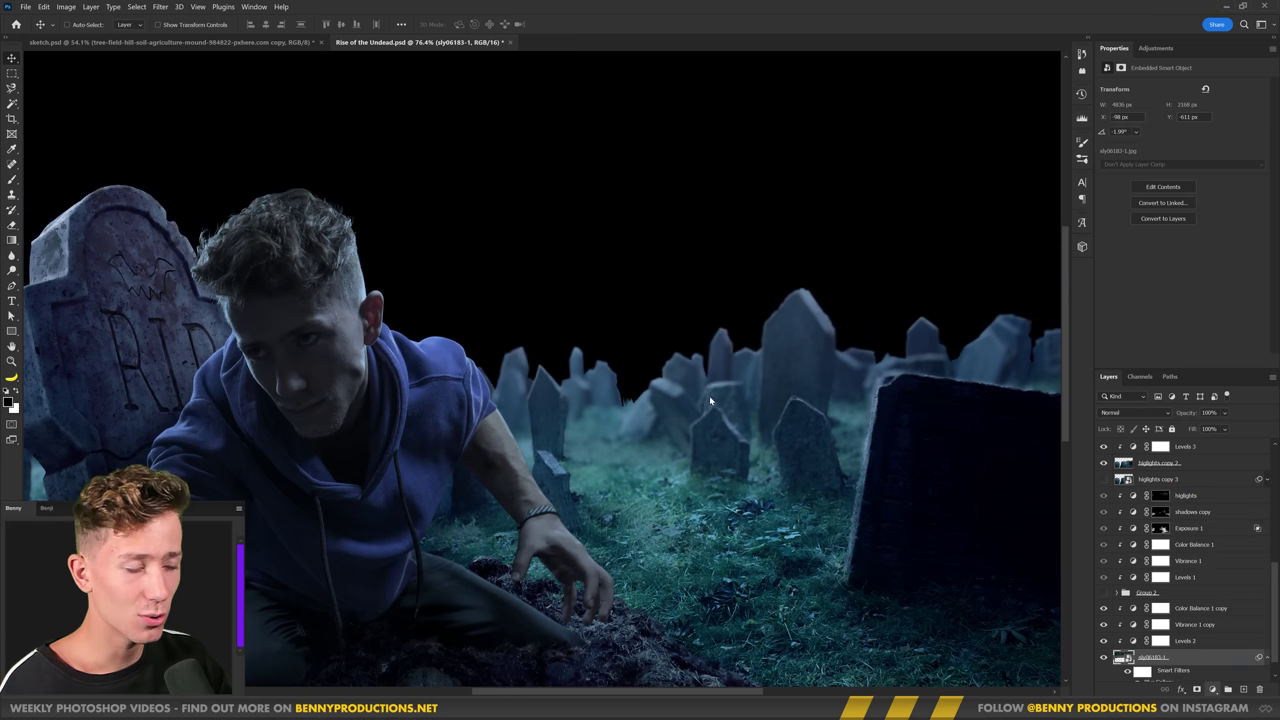
{"action": "key", "text": "ctrl+comma"}
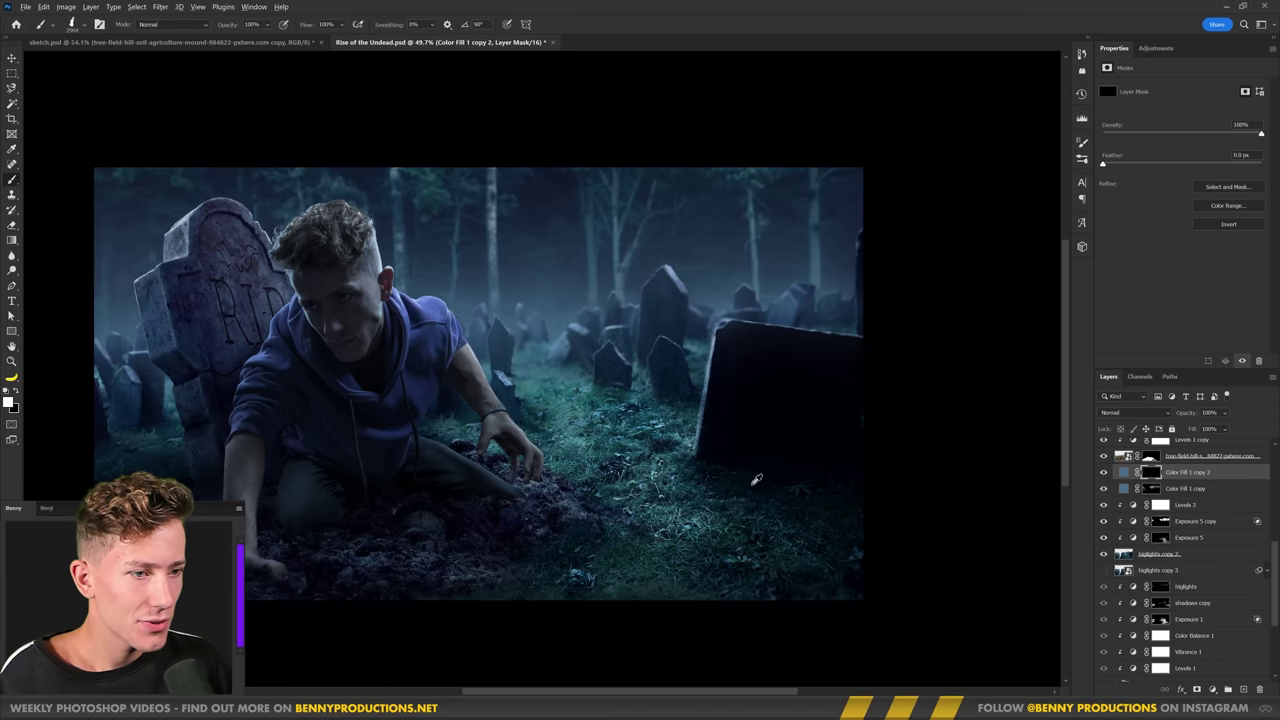
- Paint low fog across the graveyard with a very large soft white brush on the Color Fill mask
{"action": "scroll", "coordinate": [756, 480], "scroll_direction": "up", "scroll_amount": 1}
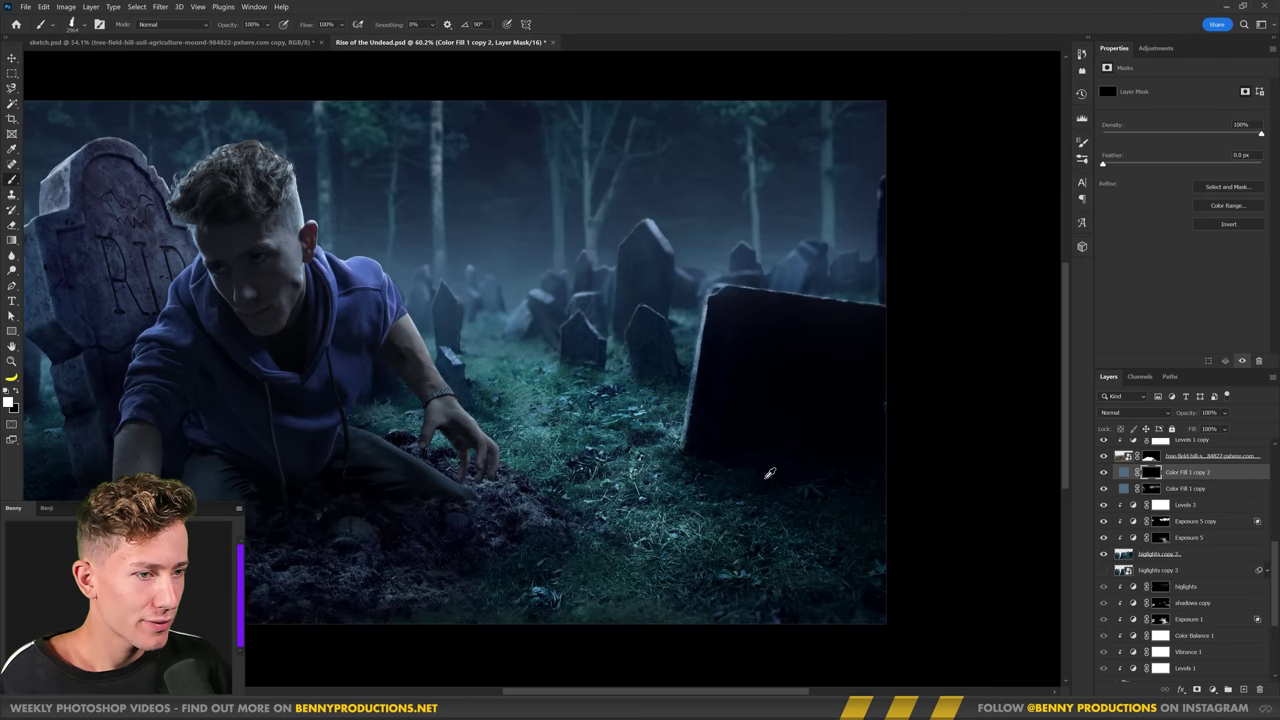
{"action": "left_click_drag", "start_coordinate": [766, 470], "coordinate": [737, 488]}
{"action": "left_click", "coordinate": [770, 385]}
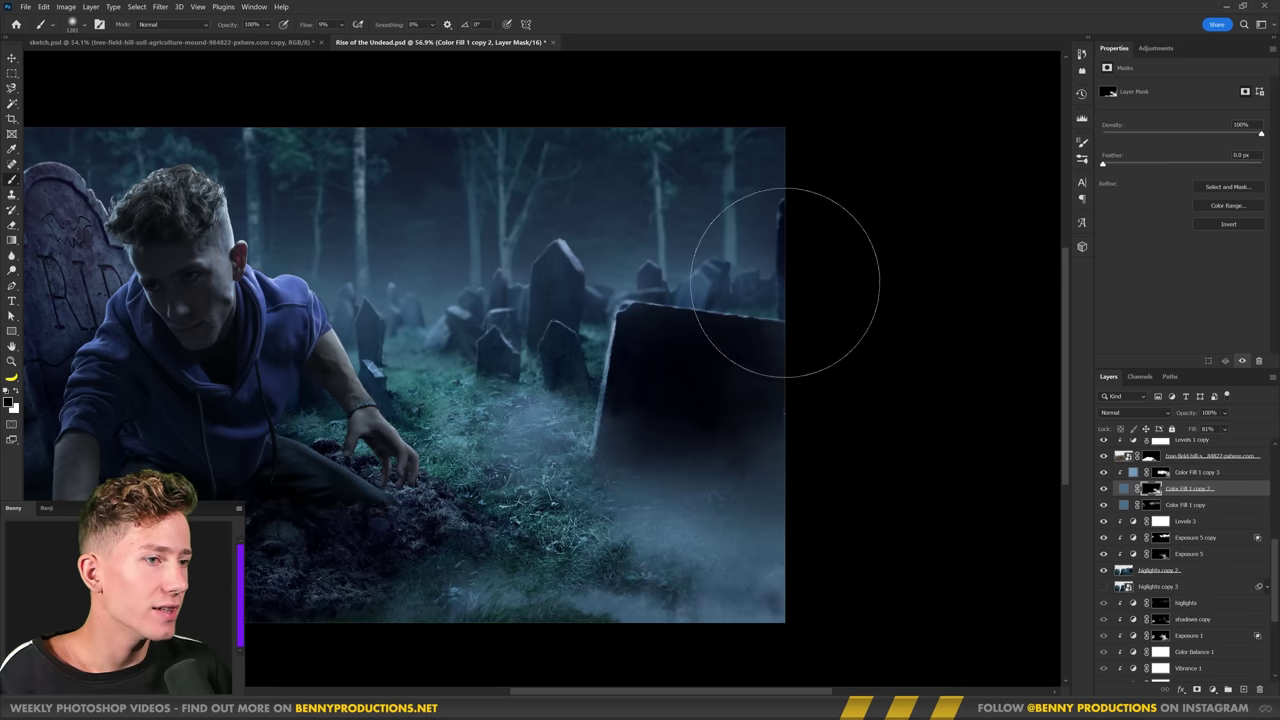
{"action": "scroll", "coordinate": [663, 374], "scroll_direction": "down", "scroll_amount": 1}
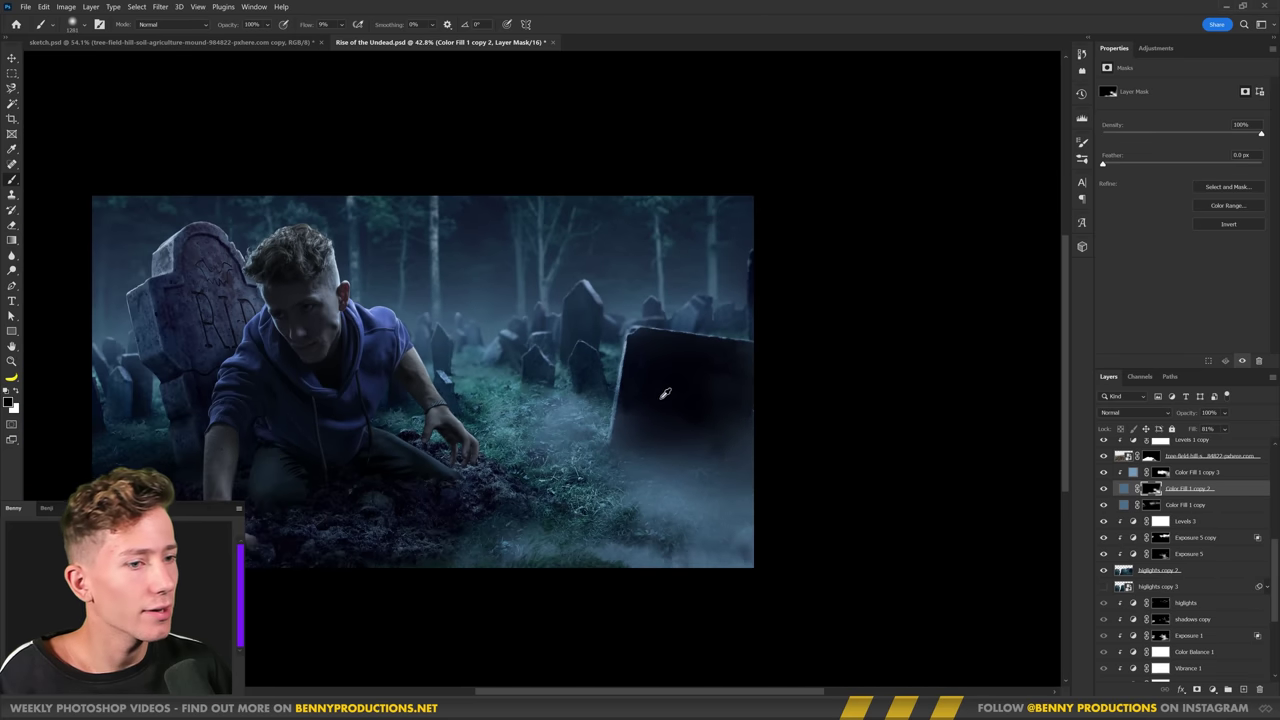
{"action": "scroll", "coordinate": [720, 440], "scroll_direction": "up", "scroll_amount": 2}
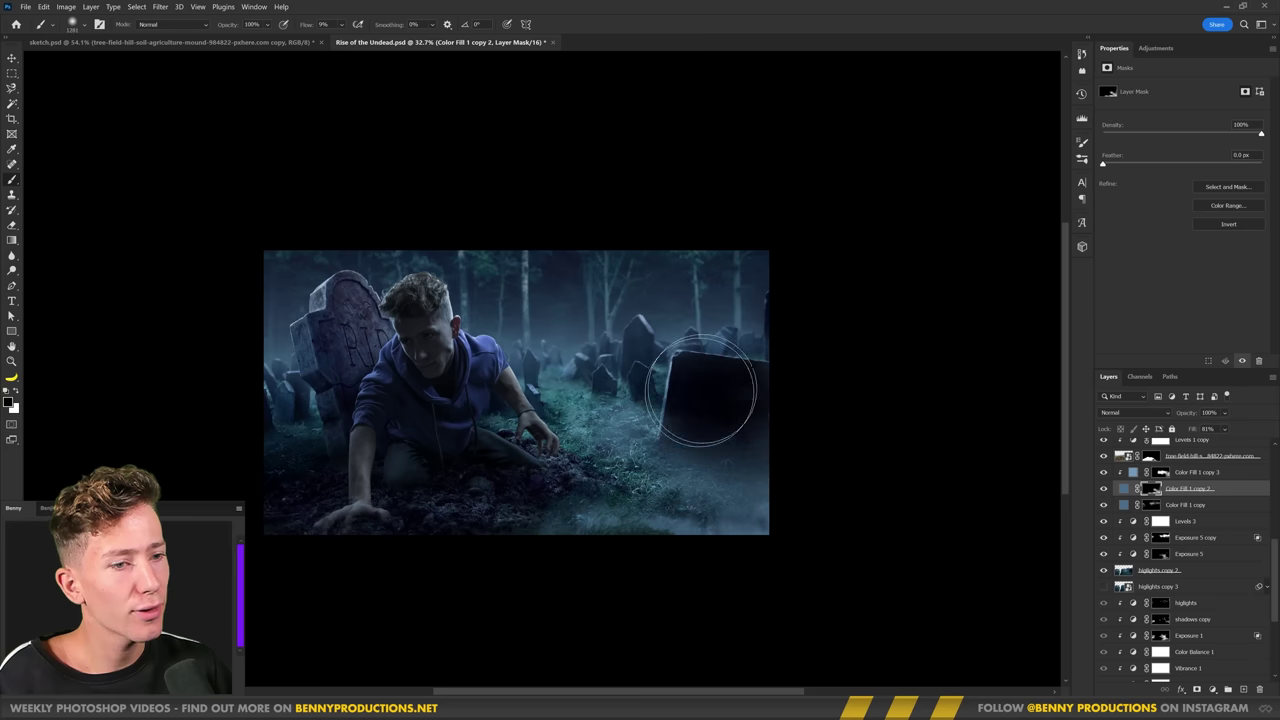
{"action": "scroll", "coordinate": [631, 441], "scroll_direction": "up", "scroll_amount": 2}
{"action": "key", "text": "bracketleft"}
{"action": "key", "text": "bracketleft"}
{"action": "key", "text": "bracketleft"}
{"action": "key", "text": "bracketleft"}
{"action": "key", "text": "bracketleft"}
{"action": "key", "text": "bracketleft"}
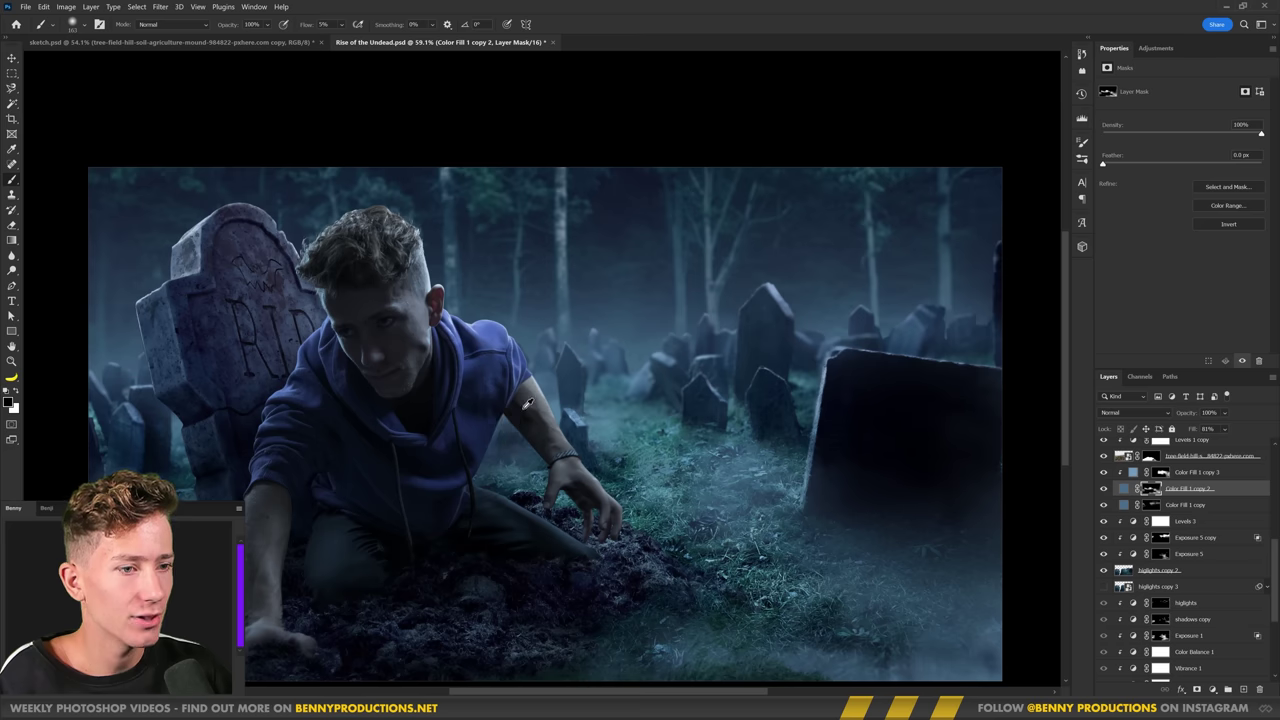
- Toggle the fog layer to compare, then Content-Aware Fill the RIP letters off the tombstone
{"action": "key", "text": "ctrl+minus"}
{"action": "key", "text": "ctrl+0"}
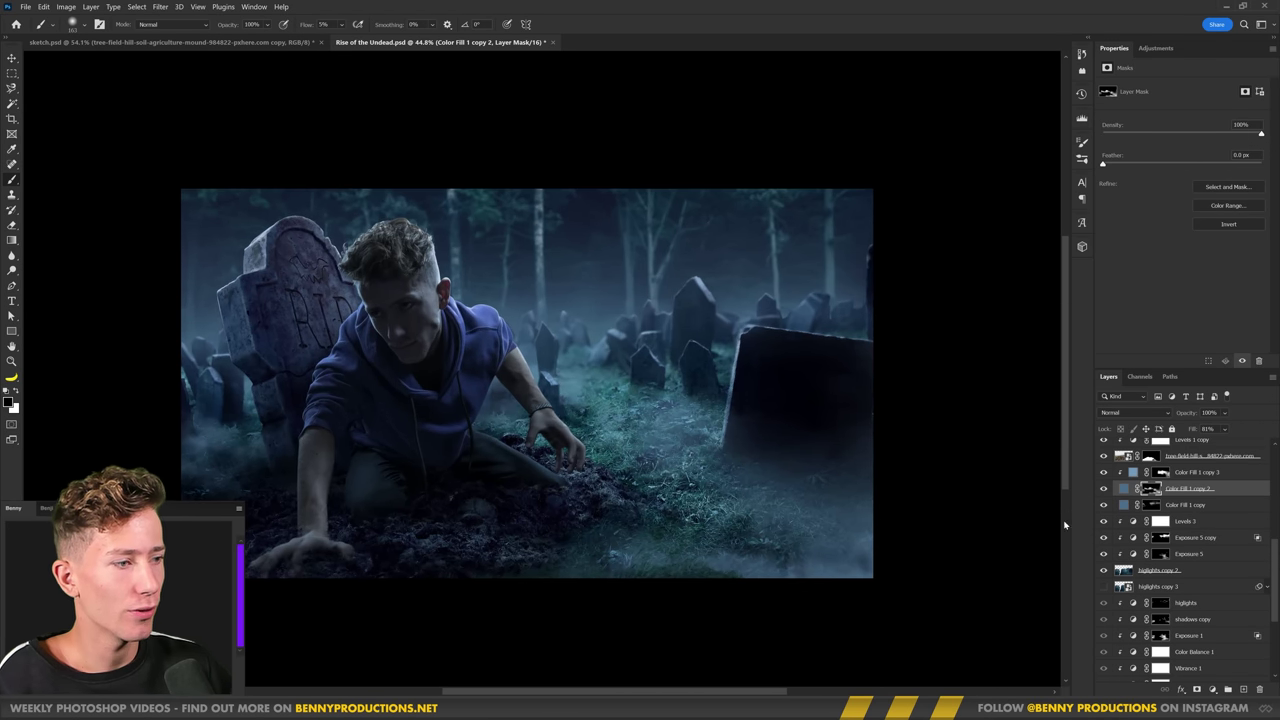
{"action": "left_click", "coordinate": [1104, 489]}
{"action": "left_click", "coordinate": [1104, 489]}
{"action": "left_click", "coordinate": [1104, 489]}
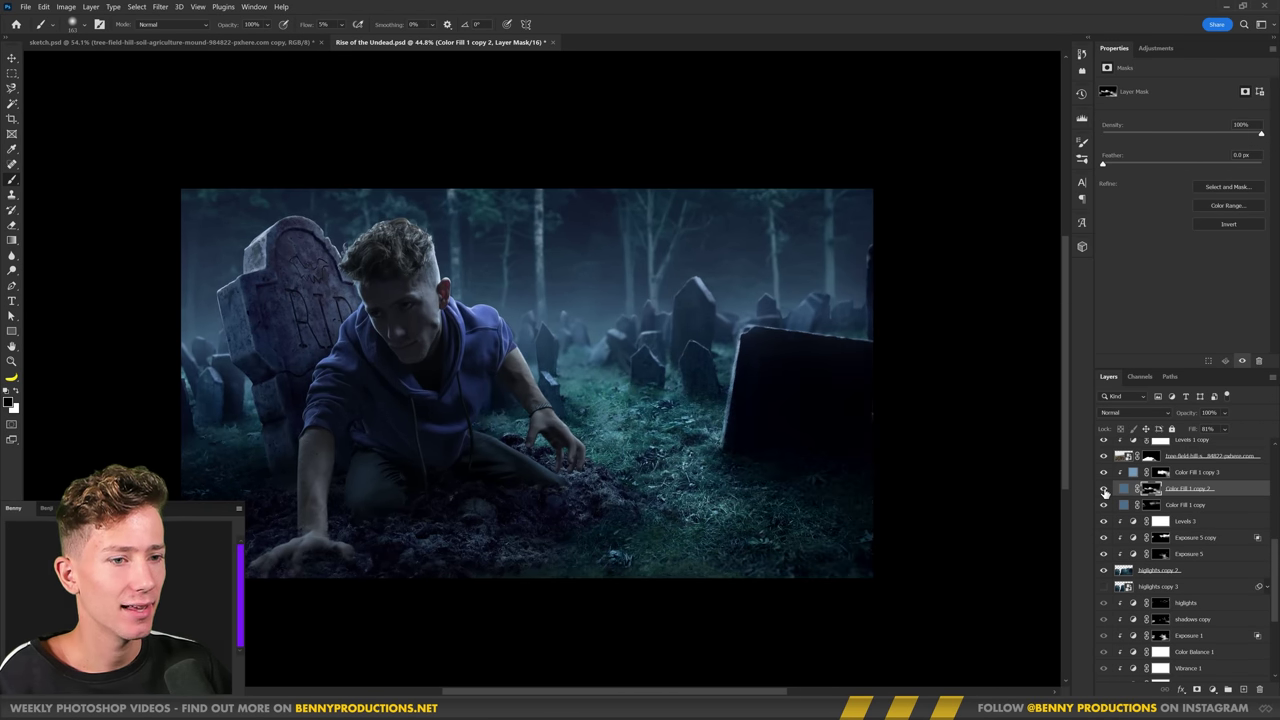
{"action": "left_click", "coordinate": [1104, 489]}
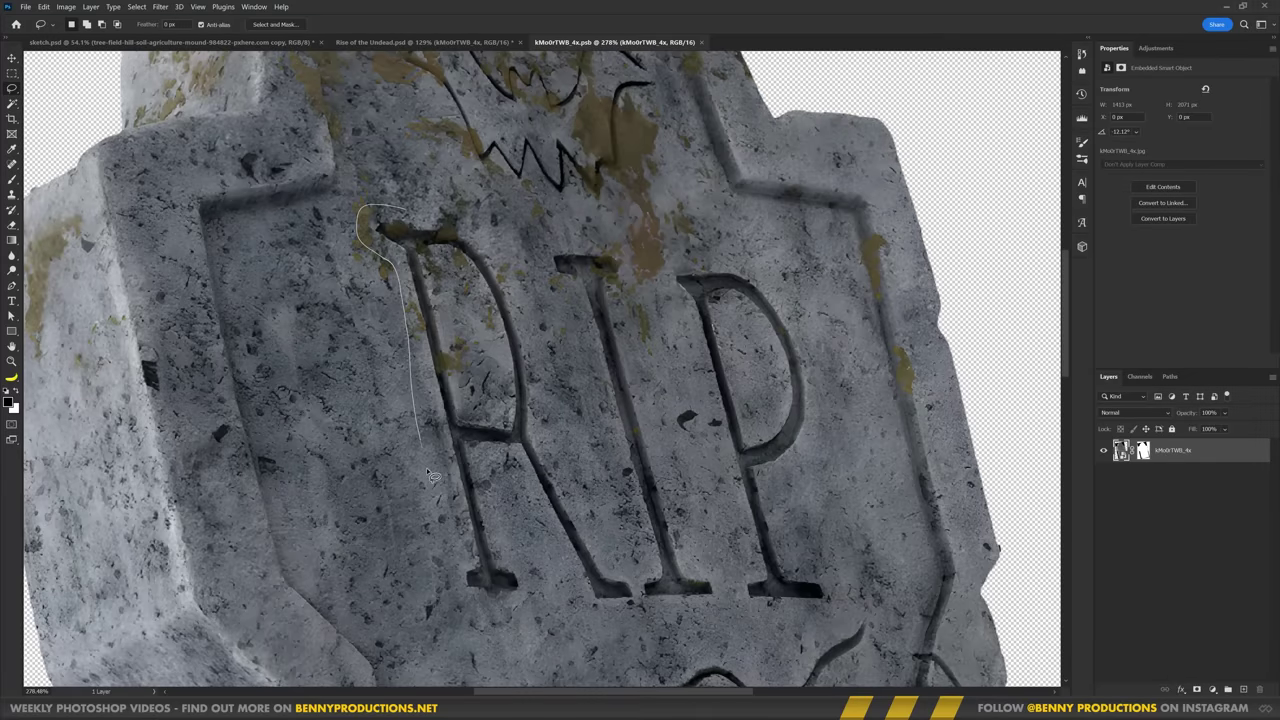
{"action": "key", "text": "shift+BackSpace"}
{"action": "key", "text": "Return"}
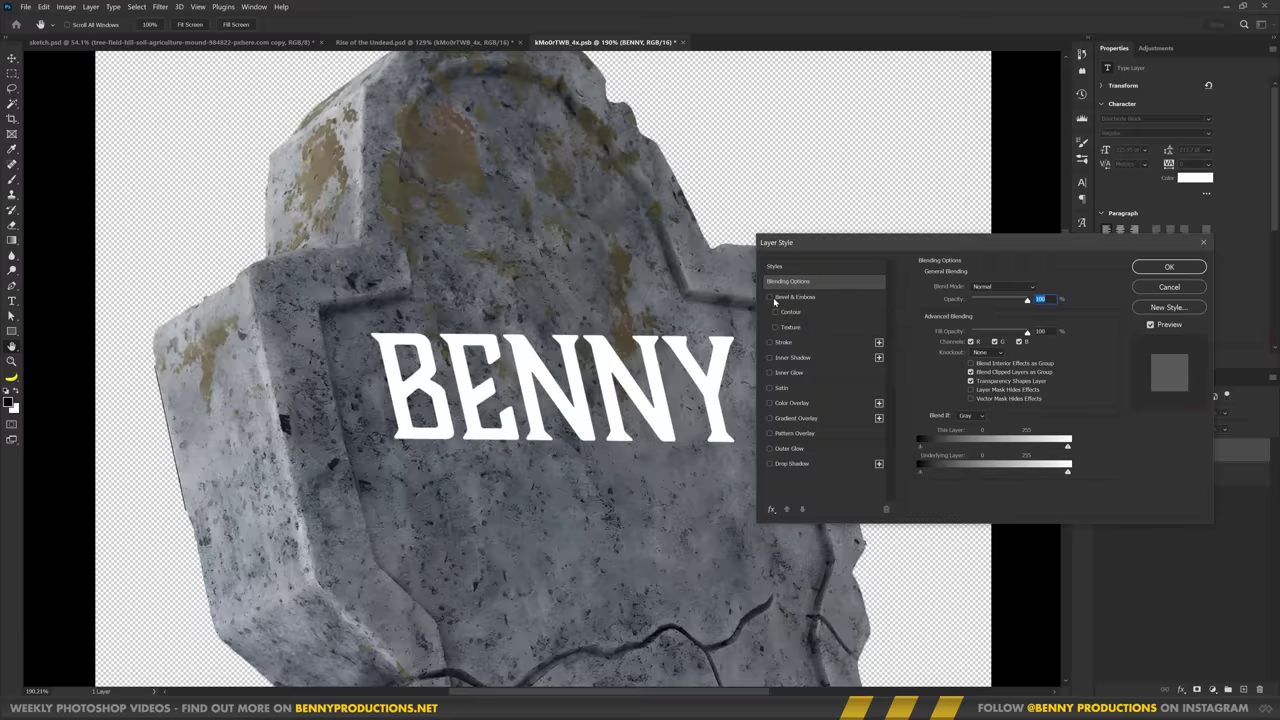
- Give the BENNY text Bevel & Emboss, 70% fill and a roughly 3° tilt
{"action": "left_click", "coordinate": [764, 300]}
{"action": "left_click", "coordinate": [790, 301]}
{"action": "left_click_drag", "start_coordinate": [975, 306], "coordinate": [790, 311]}
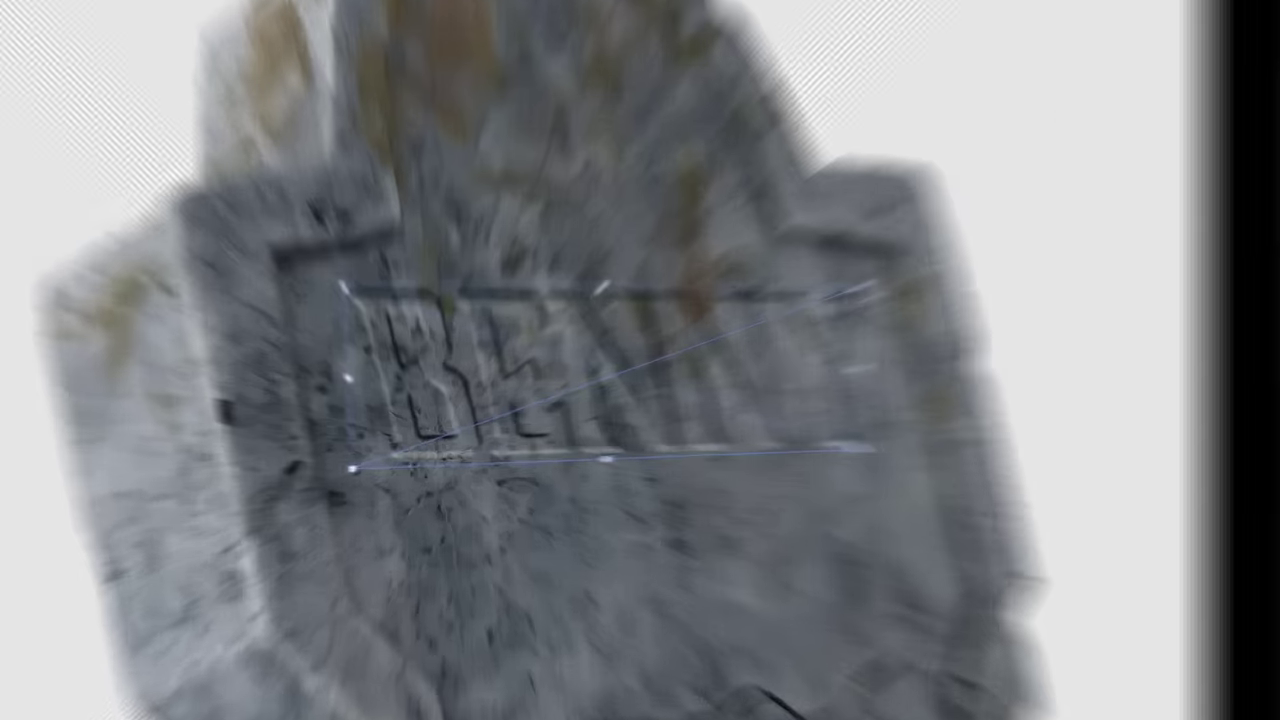
{"action": "left_click_drag", "start_coordinate": [741, 334], "coordinate": [739, 341]}
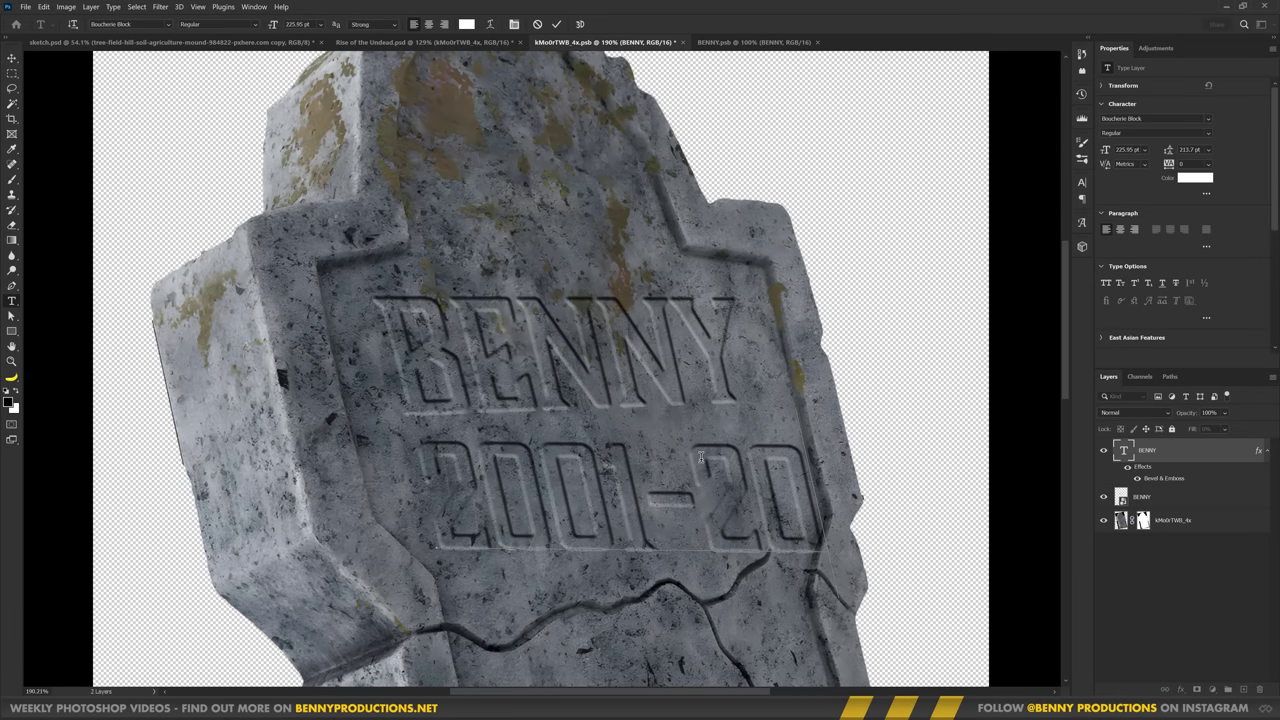
- Finish the 2001-2022 date line and transform it to match the name
{"action": "type", "text": "22"}
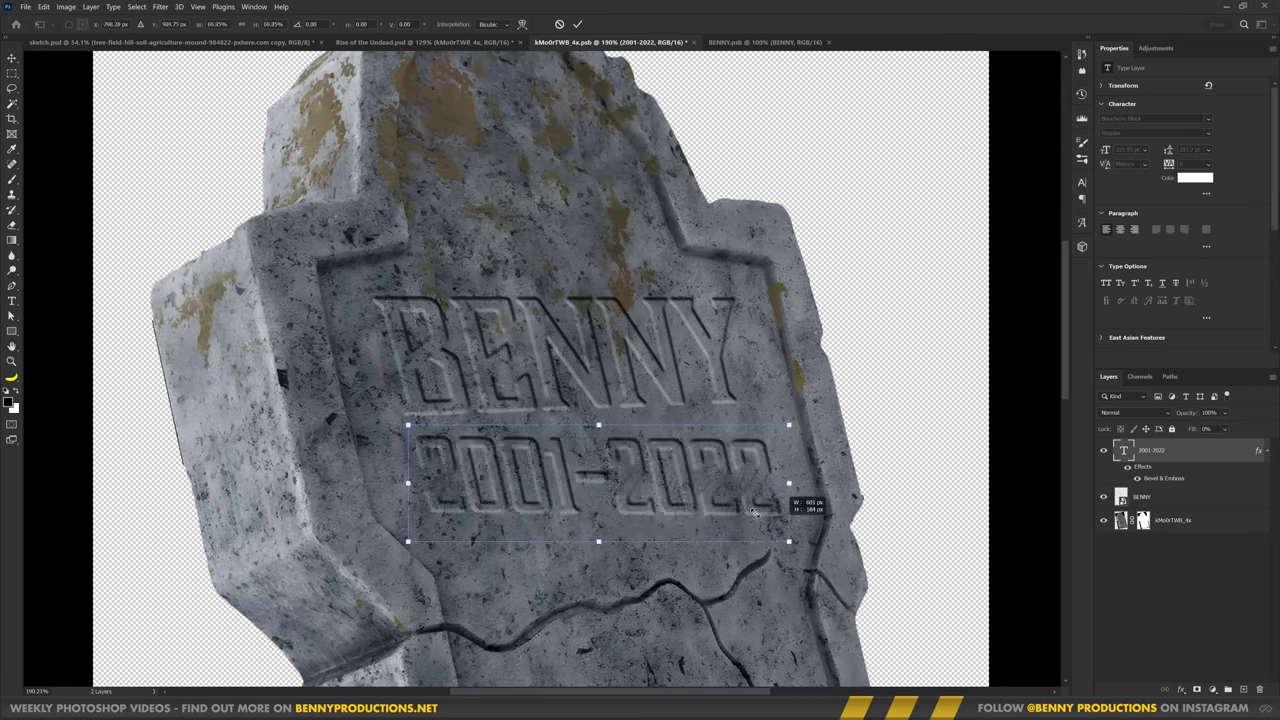
{"action": "right_click", "coordinate": [664, 449]}
{"action": "key", "text": "Escape"}
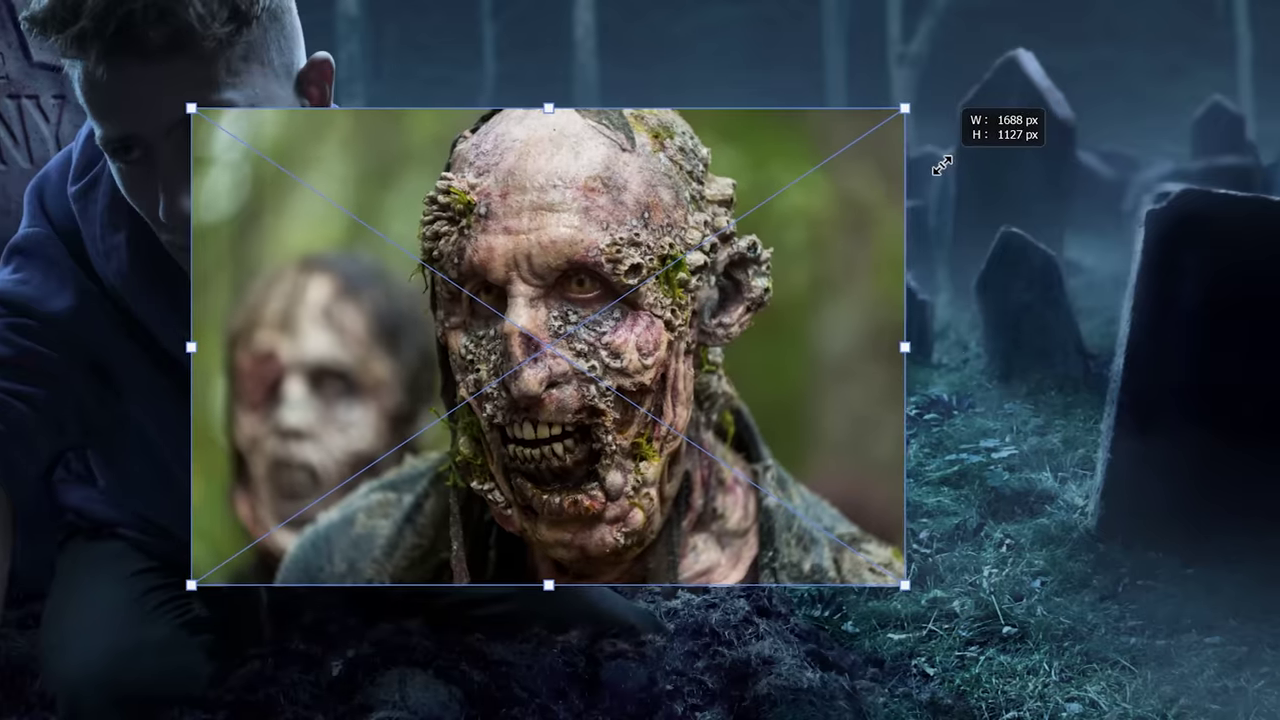
- Scale down the placed tombstone image and set a 47 px brush for painting in zombie skin
{"action": "left_click_drag", "start_coordinate": [941, 165], "coordinate": [840, 218]}
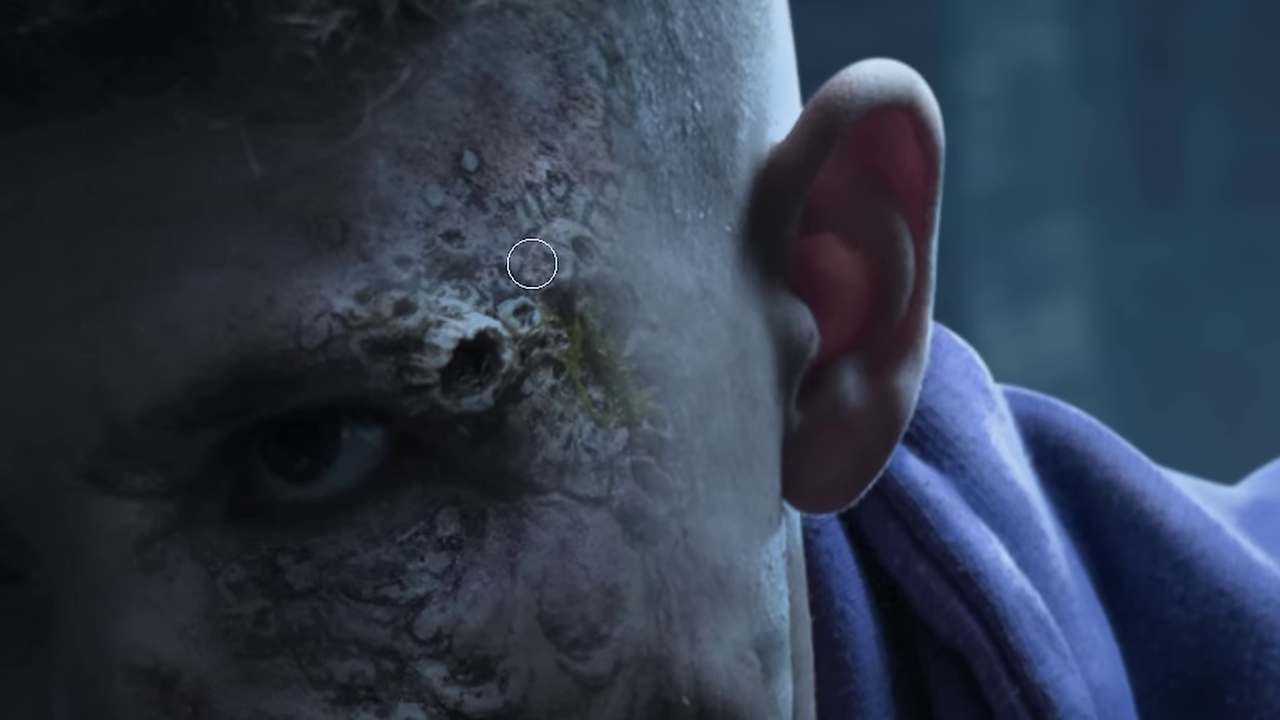
{"action": "right_click", "coordinate": [528, 249], "text": "alt"}
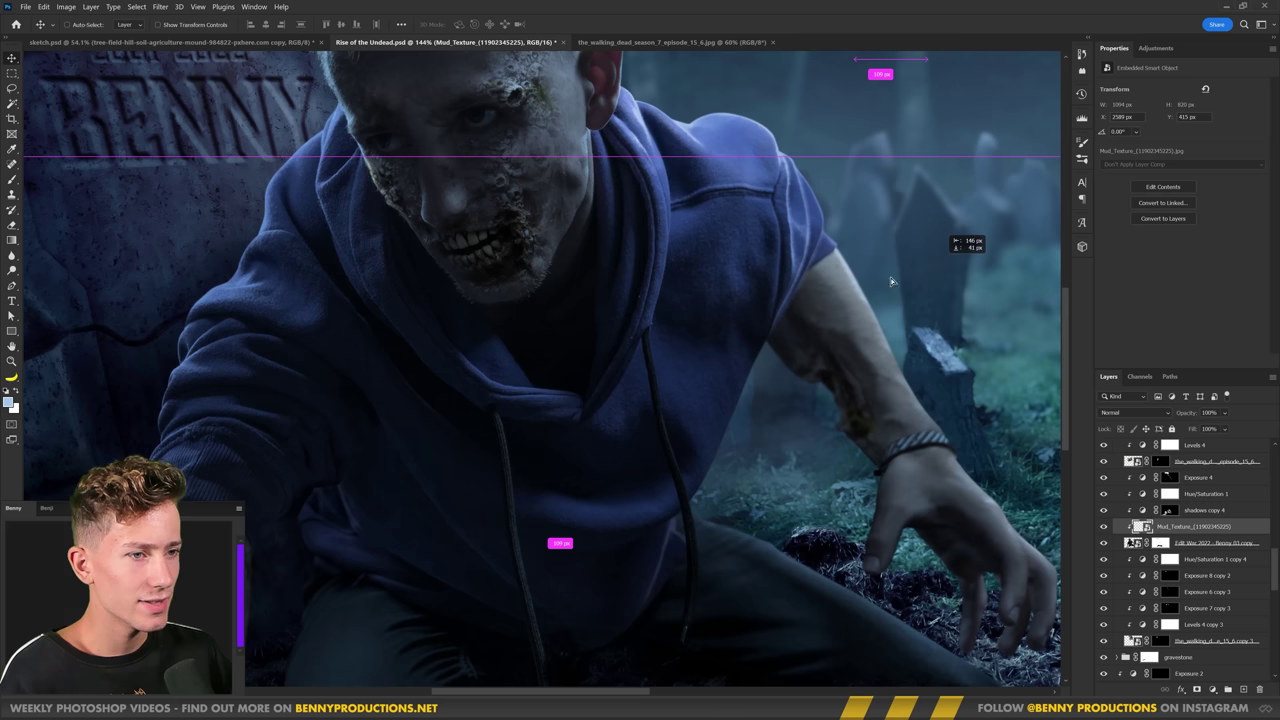
- Place the mud texture over the zombie's face in Overlay blend mode
{"action": "left_click_drag", "start_coordinate": [560, 500], "coordinate": [626, 457]}
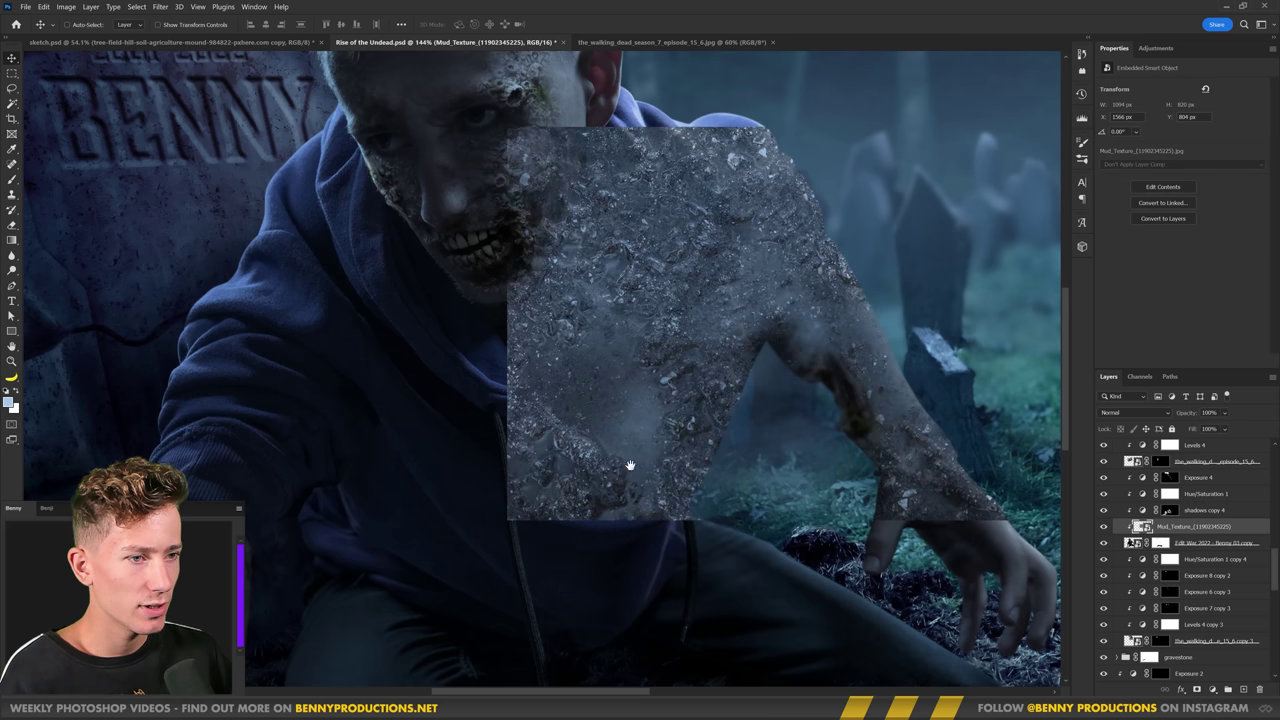
{"action": "scroll", "coordinate": [649, 355], "scroll_direction": "up", "scroll_amount": 2}
{"action": "left_click_drag", "start_coordinate": [649, 355], "coordinate": [480, 305]}
{"action": "scroll", "coordinate": [480, 299], "scroll_direction": "up", "scroll_amount": 3}
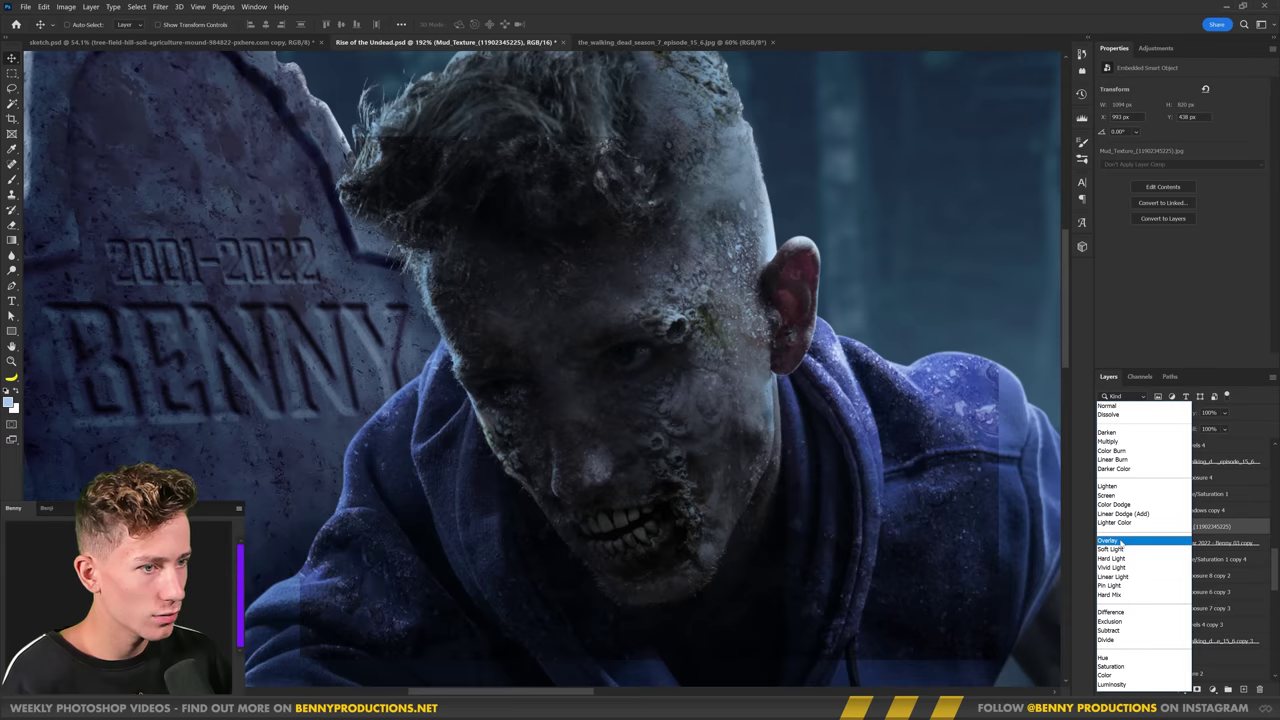
{"action": "left_click", "coordinate": [1122, 538]}
- Warp the mud texture along the jaw and toward the ear, then set a 58 px masking brush
{"action": "left_click_drag", "start_coordinate": [765, 460], "coordinate": [790, 482]}
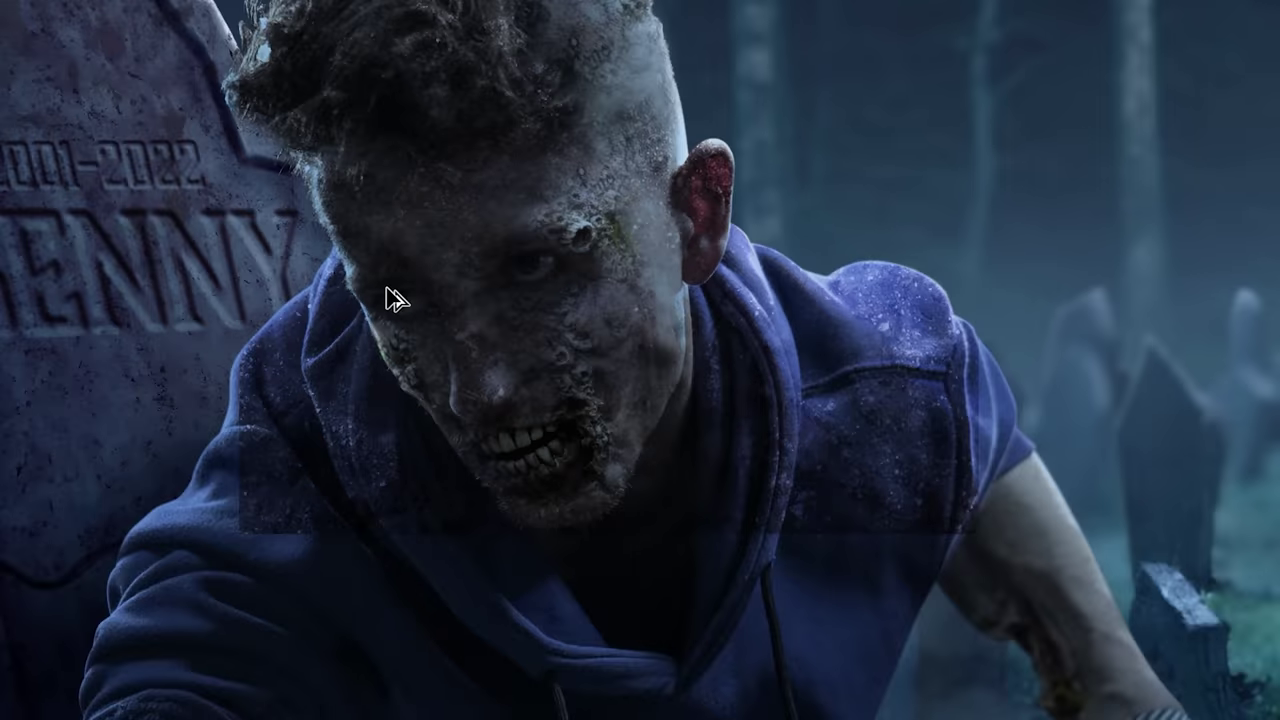
{"action": "left_click_drag", "start_coordinate": [790, 600], "coordinate": [744, 544]}
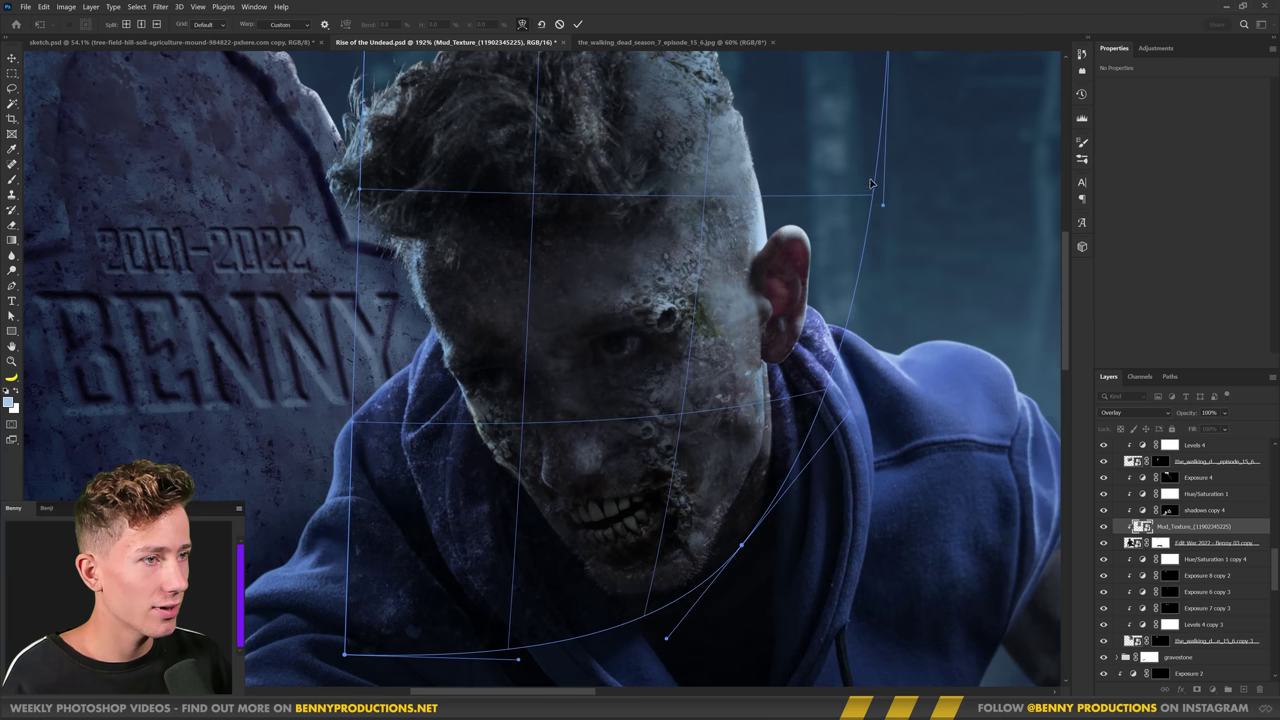
{"action": "left_click_drag", "start_coordinate": [826, 191], "coordinate": [813, 201]}
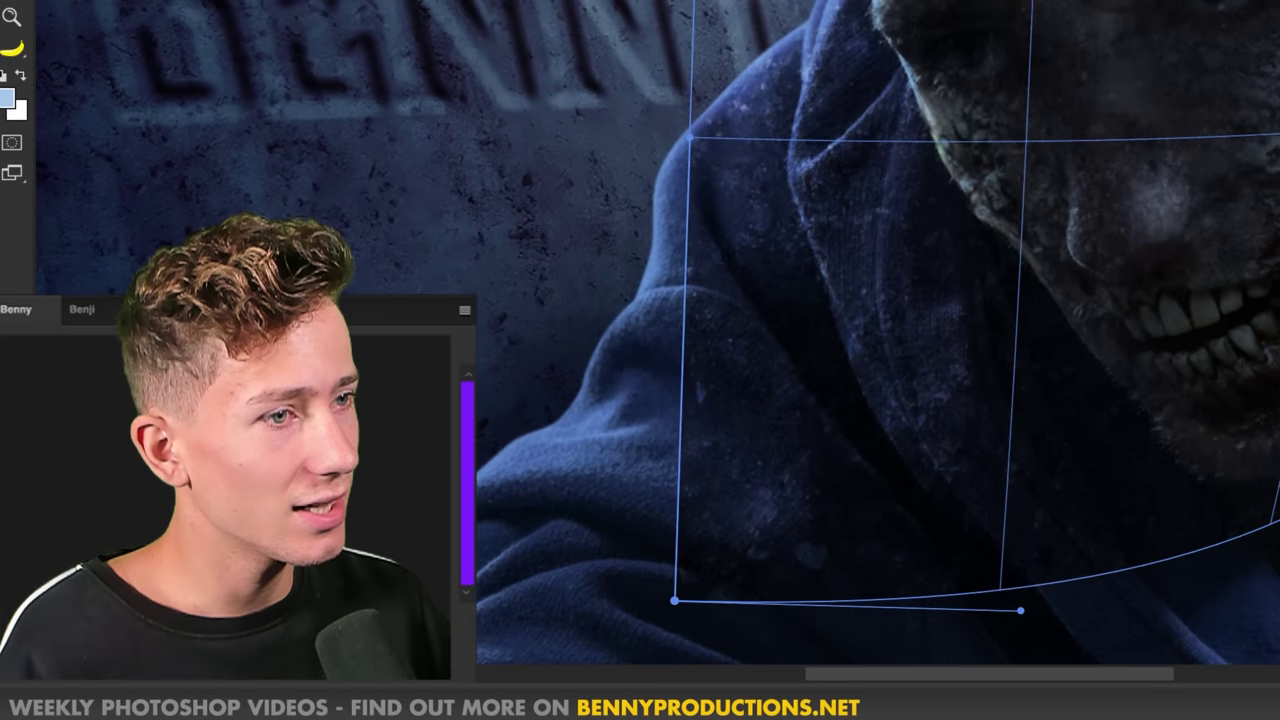
{"action": "left_click_drag", "start_coordinate": [574, 229], "coordinate": [618, 362]}
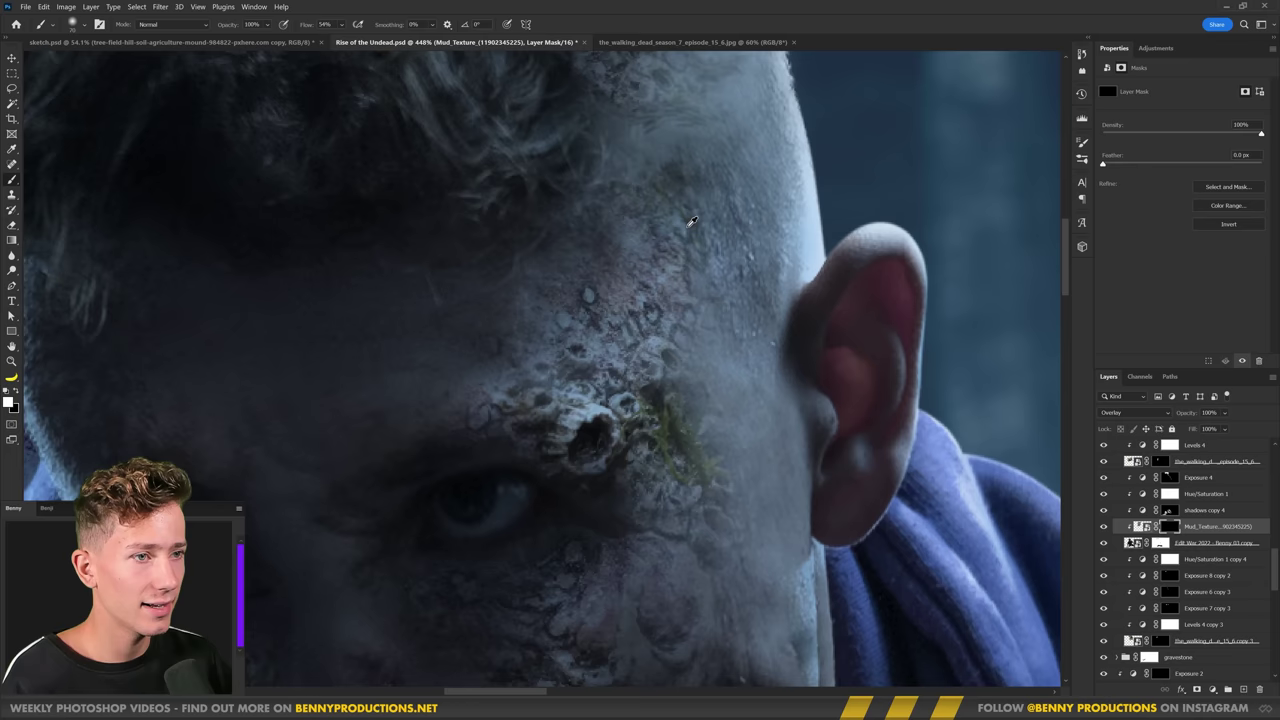
{"action": "right_click", "coordinate": [667, 227], "text": "alt"}
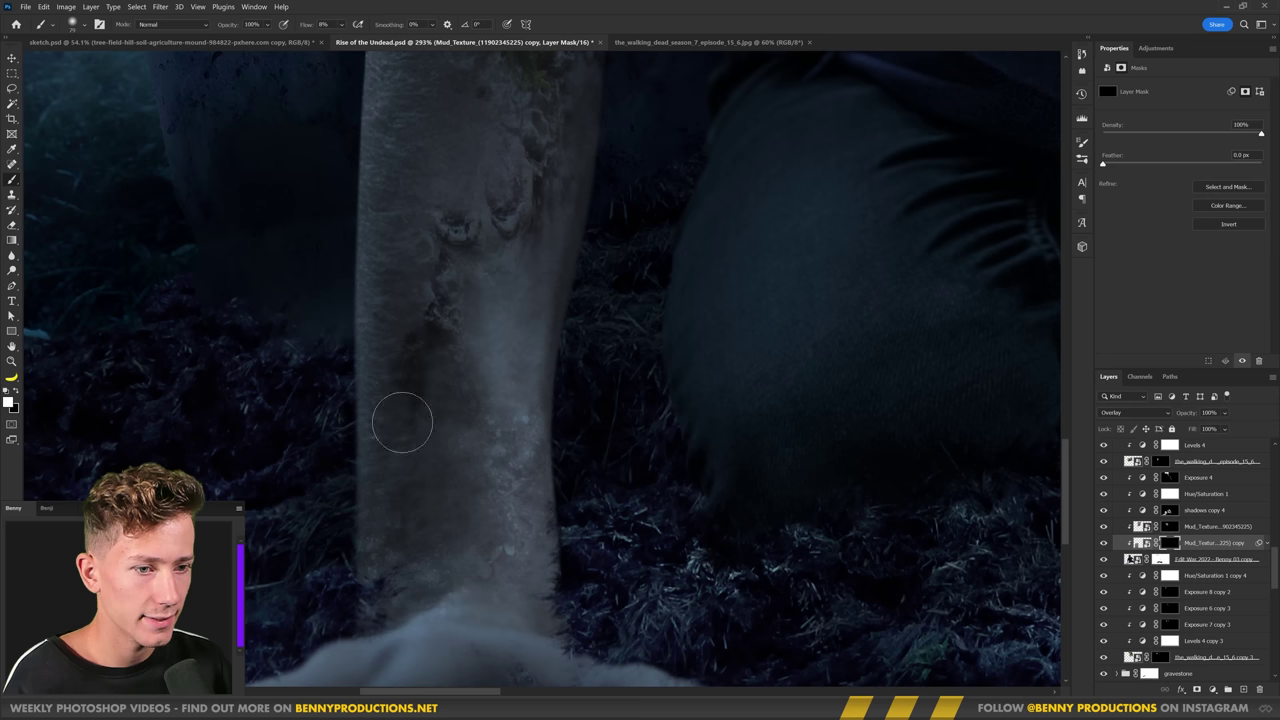
- Pan and zoom around the hood string area and the zombie's face
{"action": "scroll", "coordinate": [546, 335], "scroll_direction": "up", "scroll_amount": 5}
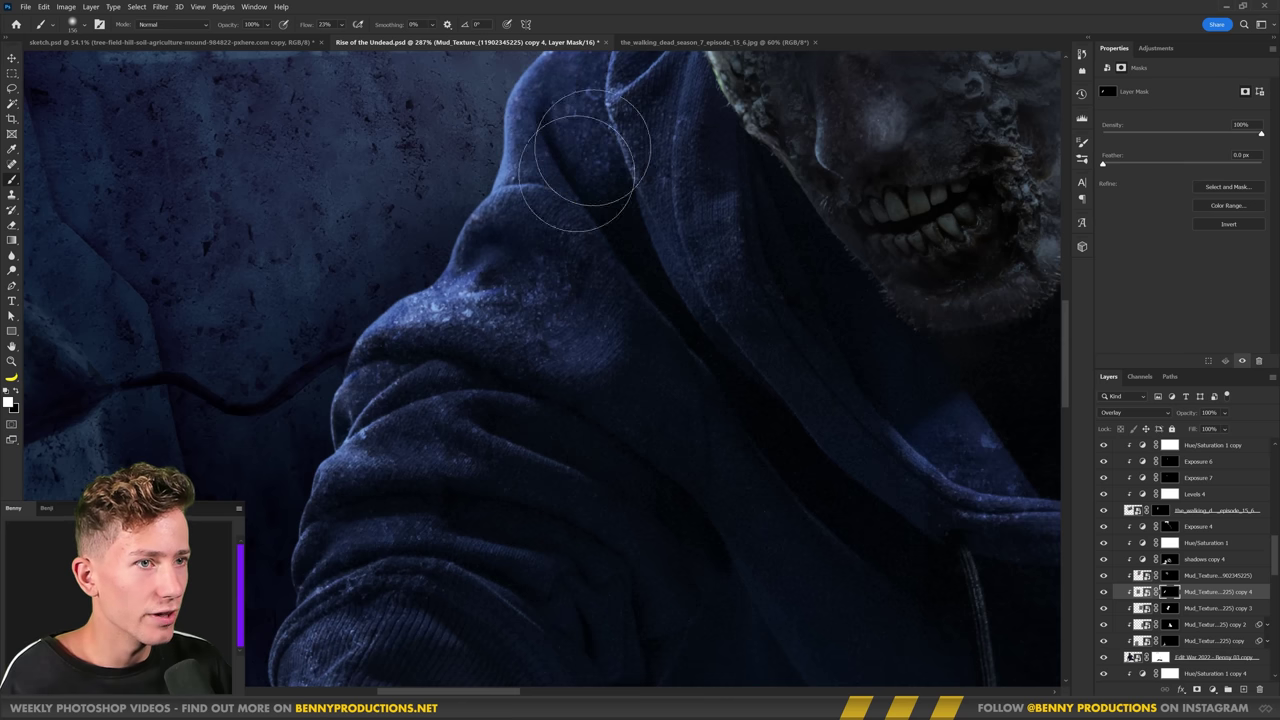
{"action": "left_click_drag", "start_coordinate": [602, 632], "coordinate": [427, 201]}
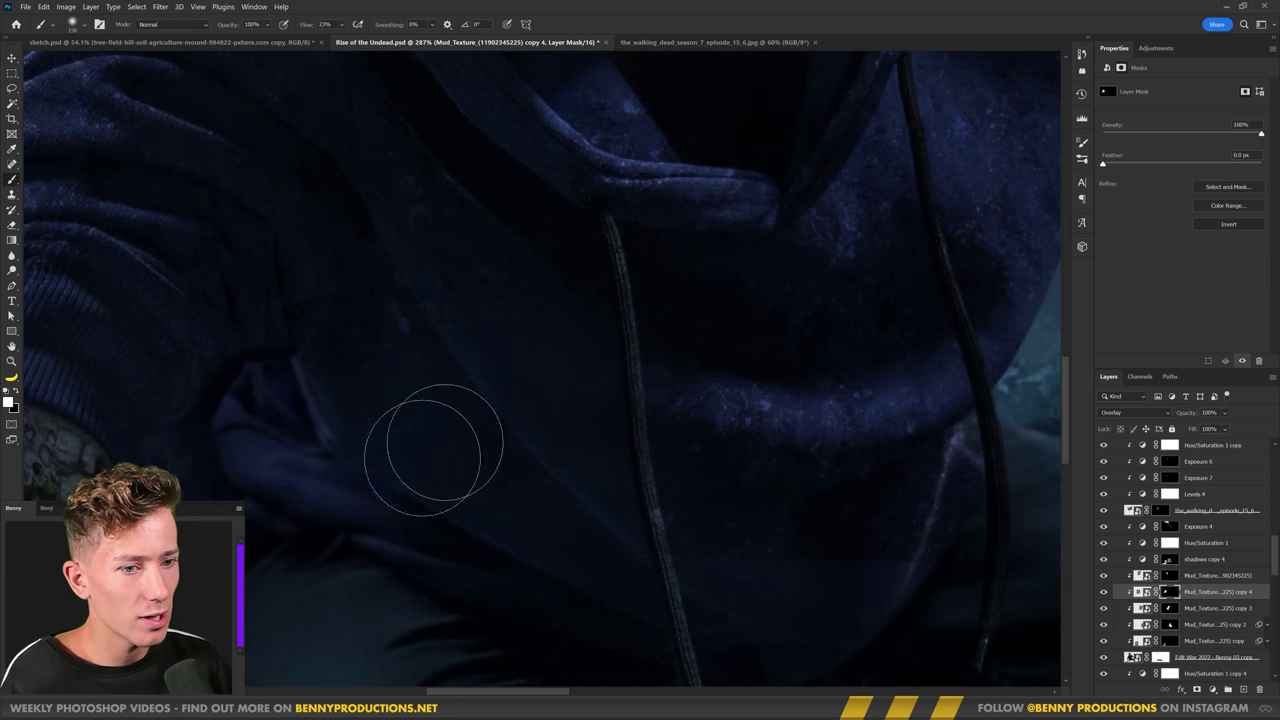
{"action": "scroll", "coordinate": [470, 396], "scroll_direction": "down", "scroll_amount": 6}
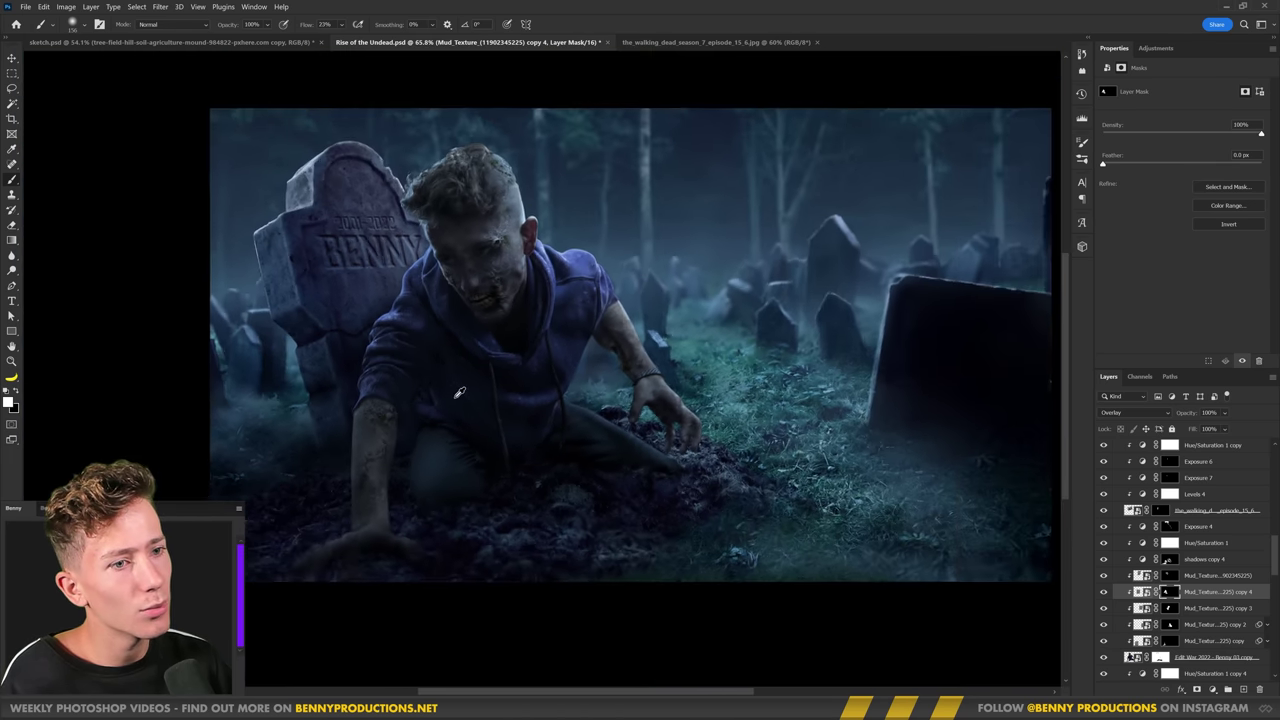
{"action": "scroll", "coordinate": [459, 393], "scroll_direction": "up", "scroll_amount": 3}
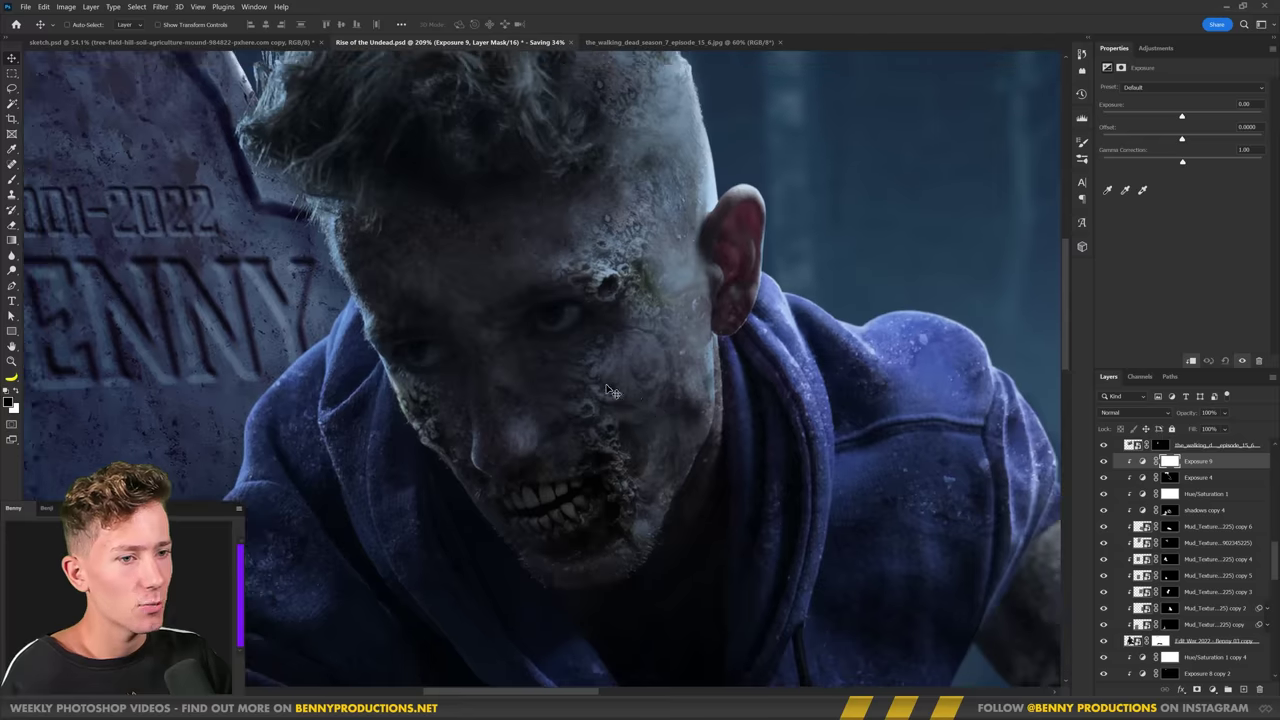
{"action": "scroll", "coordinate": [614, 392], "scroll_direction": "up", "scroll_amount": 5}
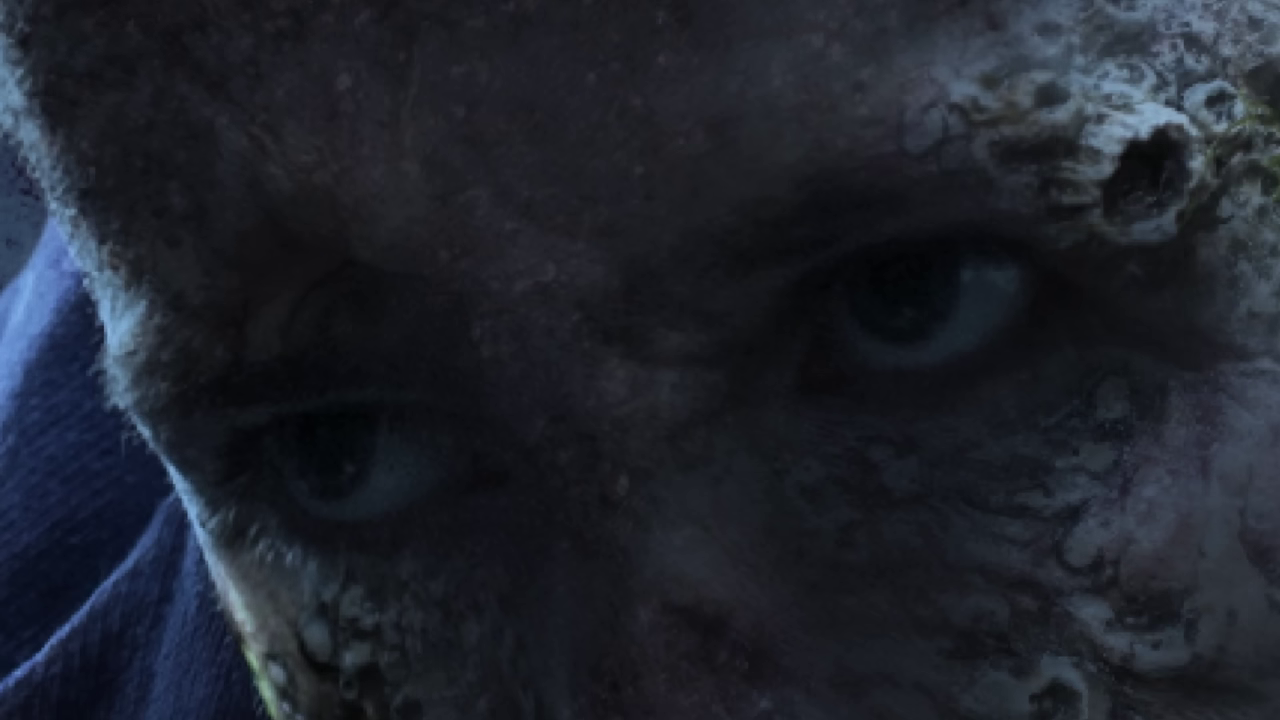
- Raise Exposure 9 to +7.06, lift its gamma, and set the layer to Luminosity
{"action": "left_click_drag", "start_coordinate": [1181, 116], "coordinate": [1237, 117]}
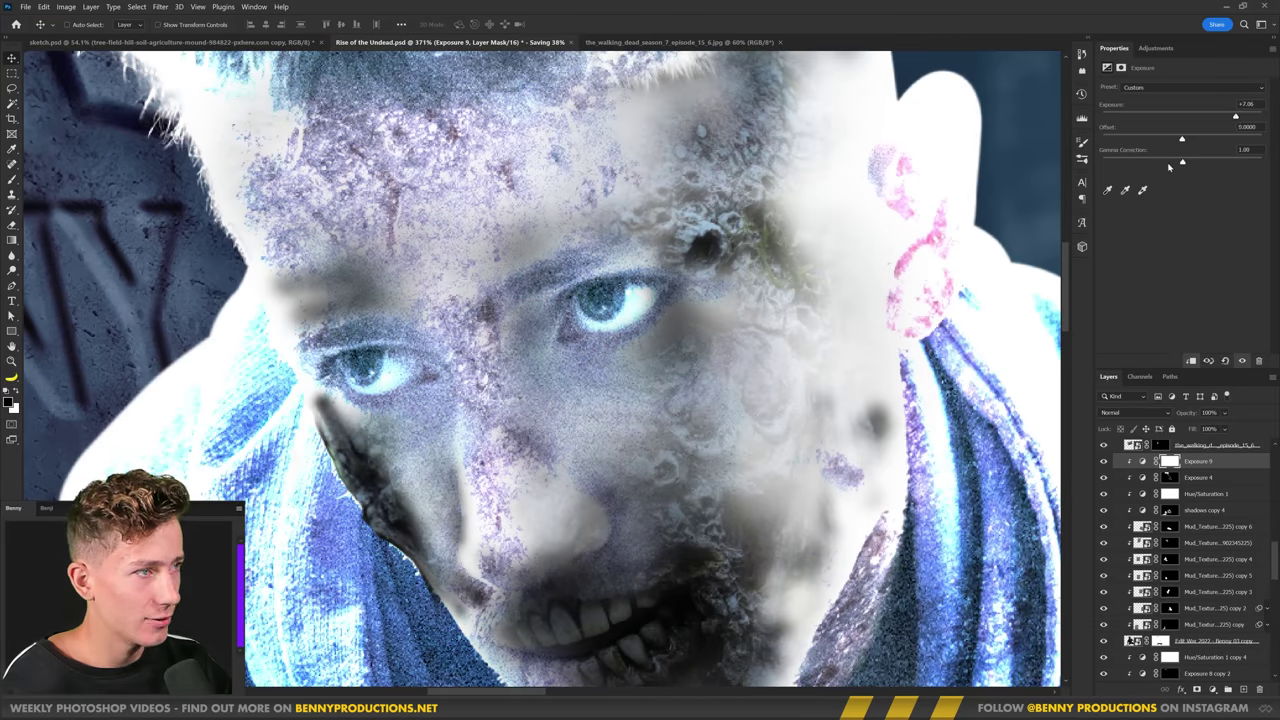
{"action": "left_click_drag", "start_coordinate": [1169, 166], "coordinate": [1161, 165]}
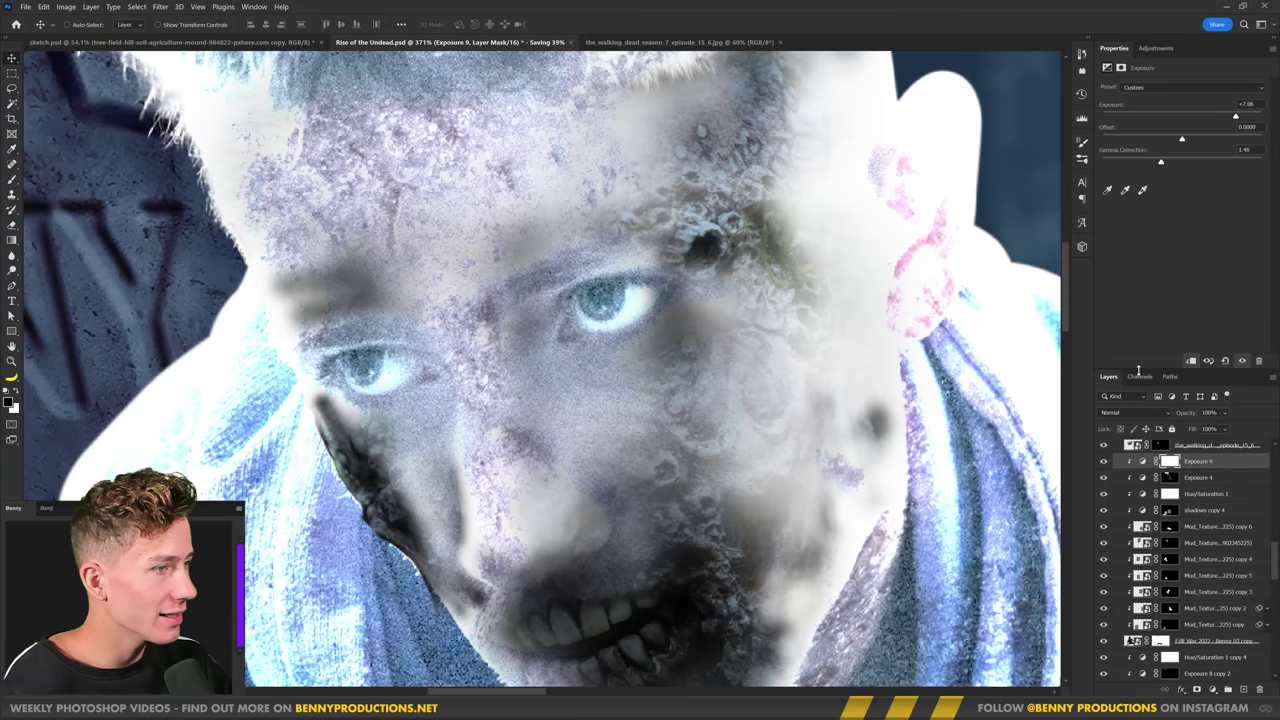
{"action": "left_click", "coordinate": [1133, 412]}
{"action": "left_click", "coordinate": [1100, 673]}
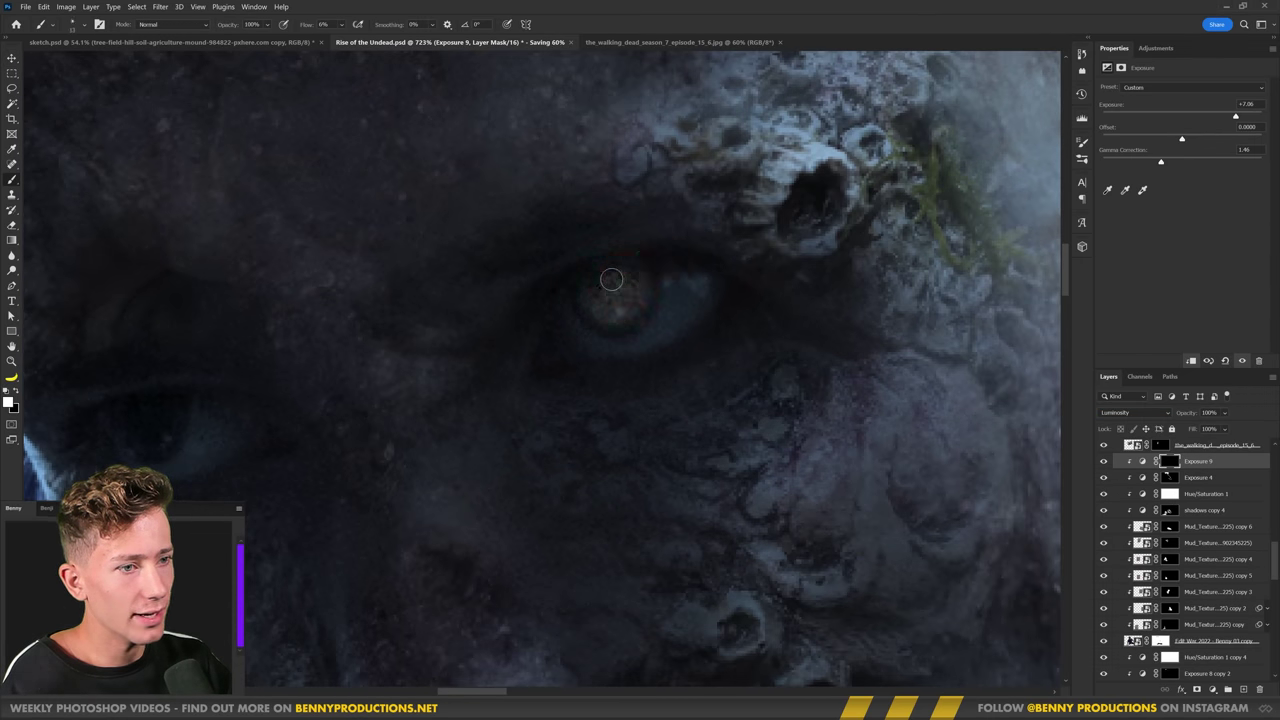
- Paint the glow onto both eyes, then move the walking zombie left into the graveyard
{"action": "scroll", "coordinate": [627, 281], "scroll_direction": "up", "scroll_amount": 1}
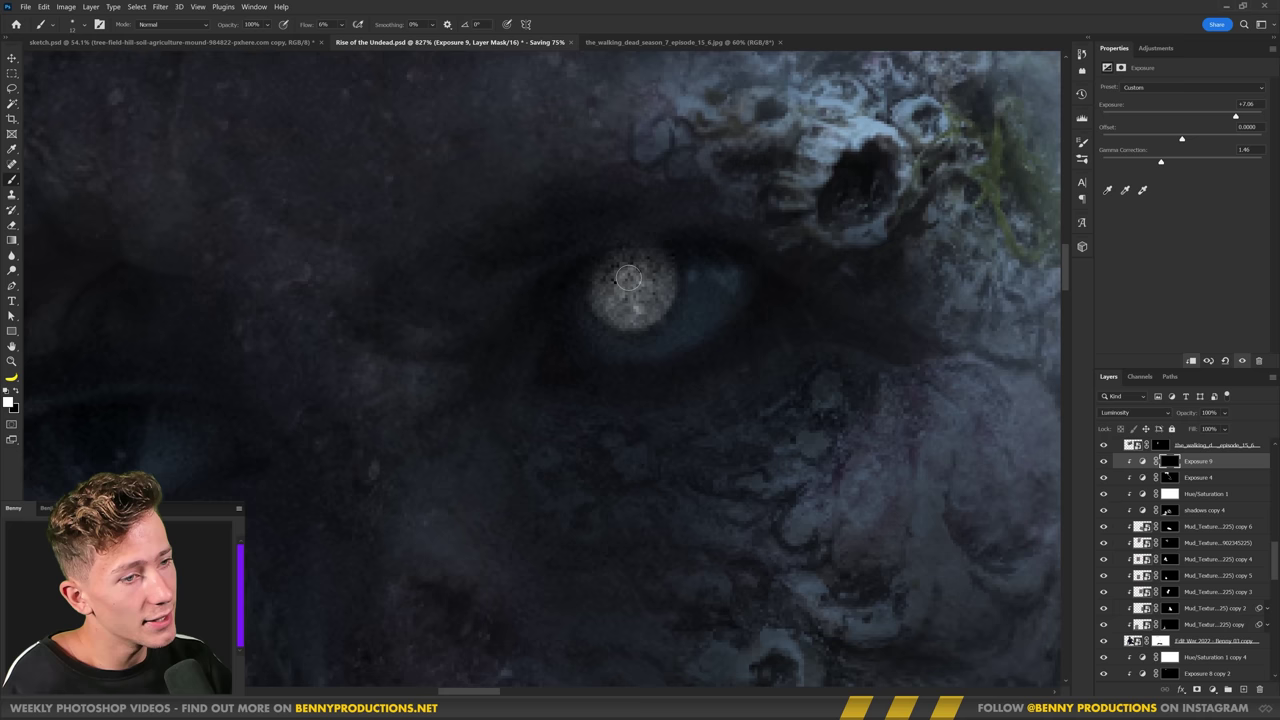
{"action": "scroll", "coordinate": [549, 323], "scroll_direction": "down", "scroll_amount": 6}
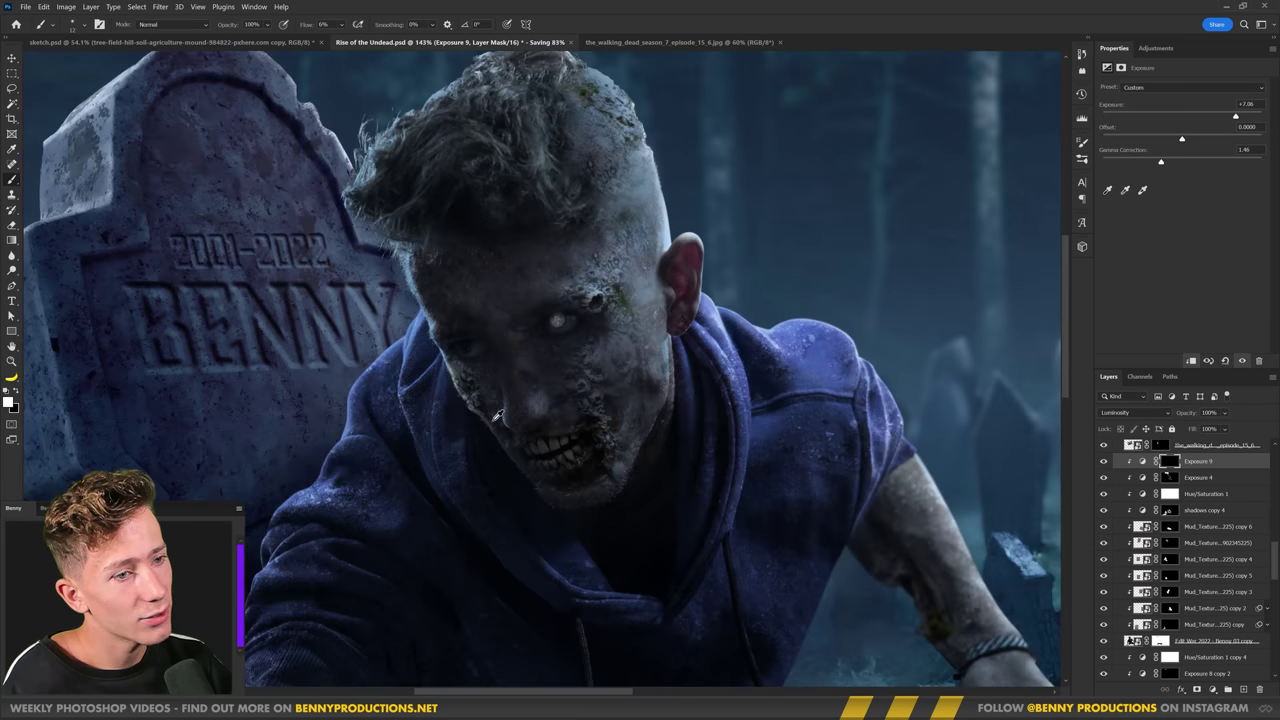
{"action": "scroll", "coordinate": [515, 385], "scroll_direction": "up", "scroll_amount": 5}
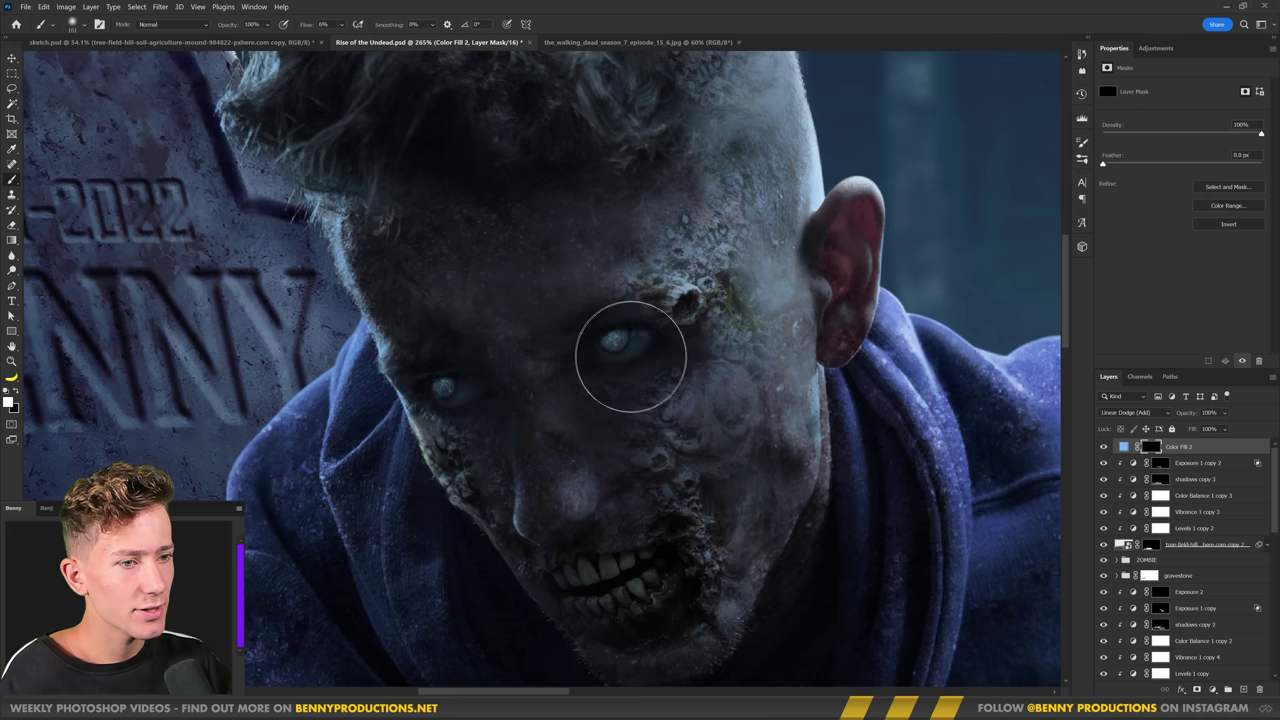
{"action": "mouse_move", "coordinate": [634, 339]}
{"action": "left_mouse_down"}
{"action": "mouse_move", "coordinate": [605, 345]}
{"action": "mouse_move", "coordinate": [625, 343]}
{"action": "left_mouse_up"}
{"action": "left_click_drag", "start_coordinate": [429, 396], "coordinate": [455, 399]}
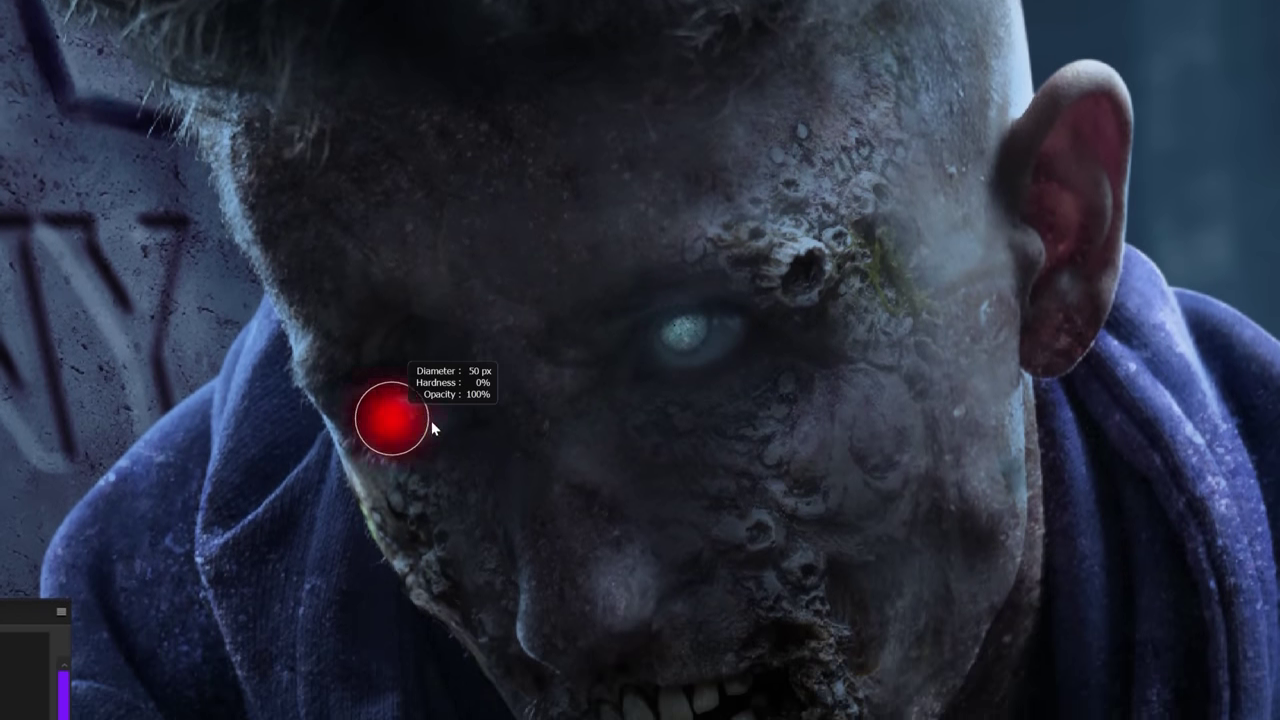
{"action": "left_click", "coordinate": [390, 415]}
{"action": "key", "text": "ctrl+0"}
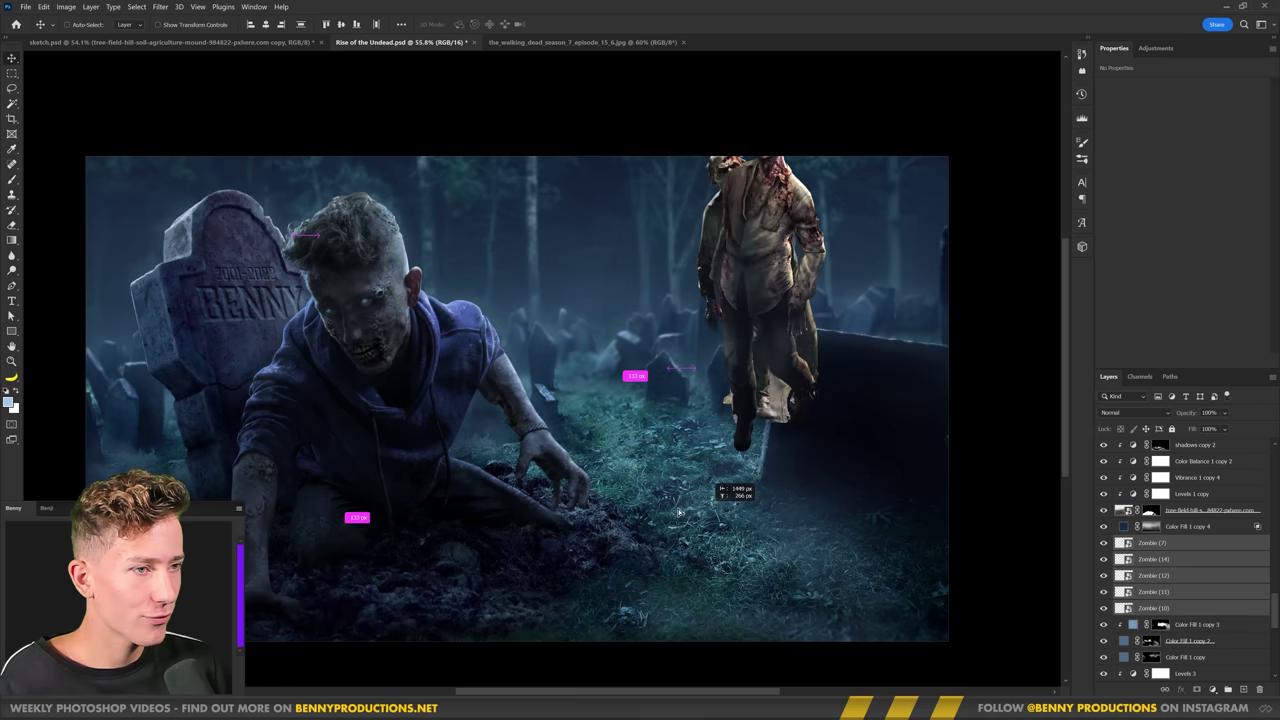
{"action": "left_click_drag", "start_coordinate": [766, 271], "coordinate": [634, 314]}
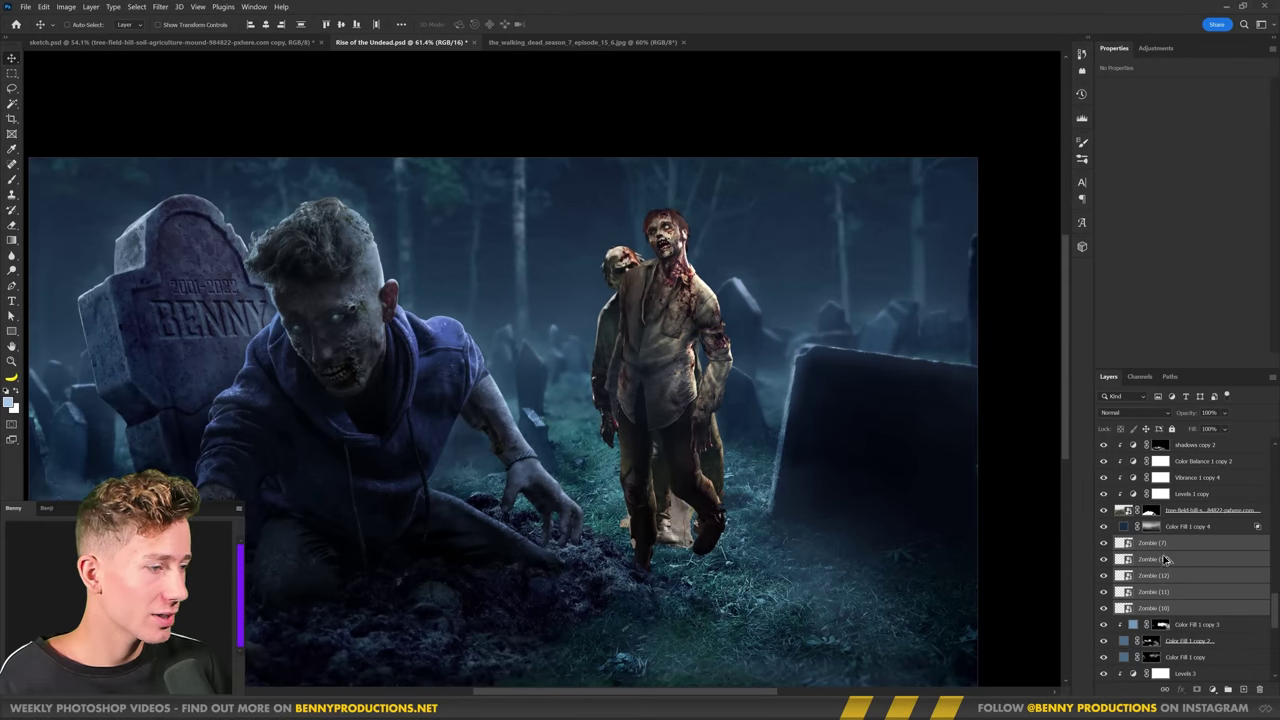
- Shrink and move the female zombie into the distance and raise the male zombie behind the right tombstone
{"action": "left_click", "coordinate": [1125, 545]}
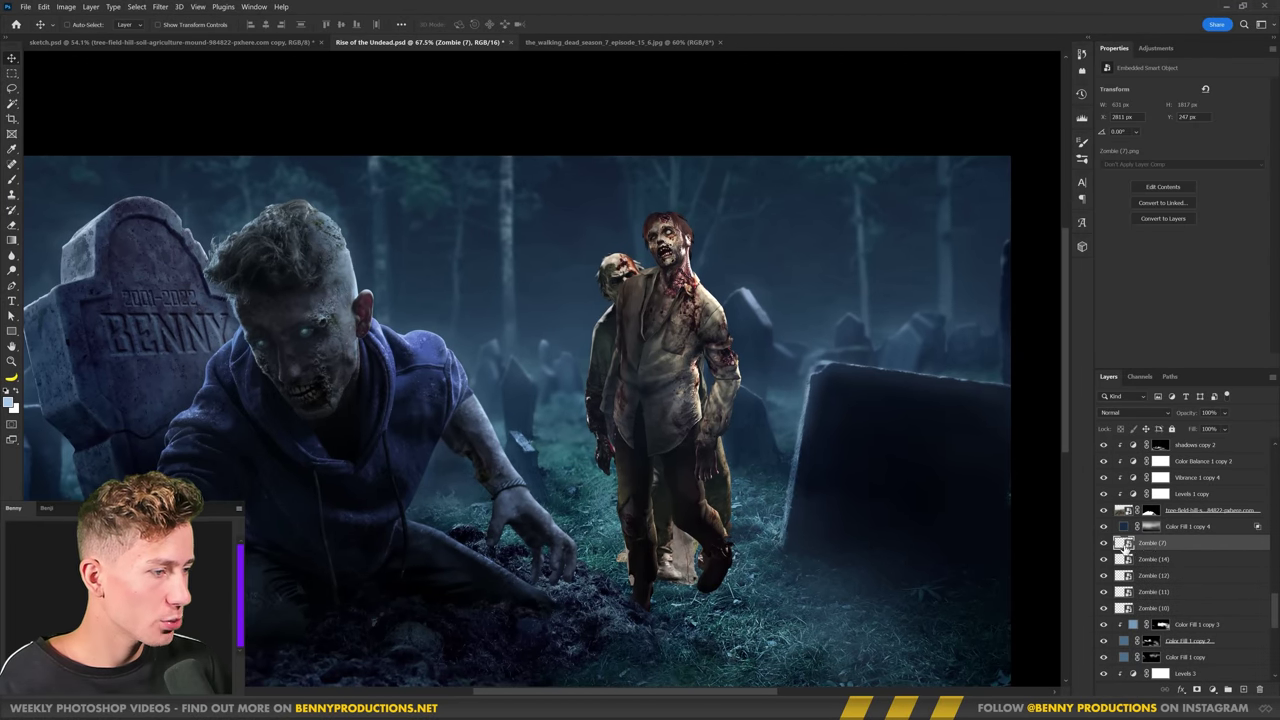
{"action": "left_click", "coordinate": [1152, 608]}
{"action": "left_click_drag", "start_coordinate": [659, 481], "coordinate": [592, 382]}
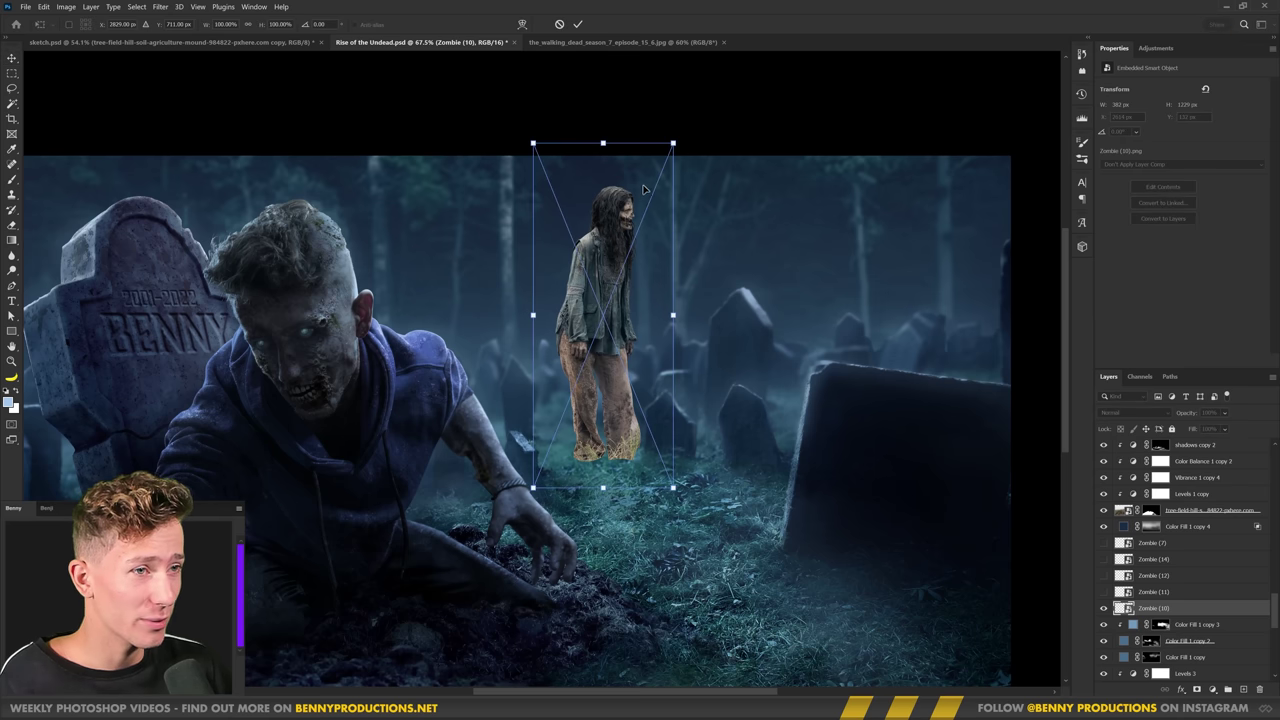
{"action": "left_click_drag", "start_coordinate": [622, 224], "coordinate": [624, 185]}
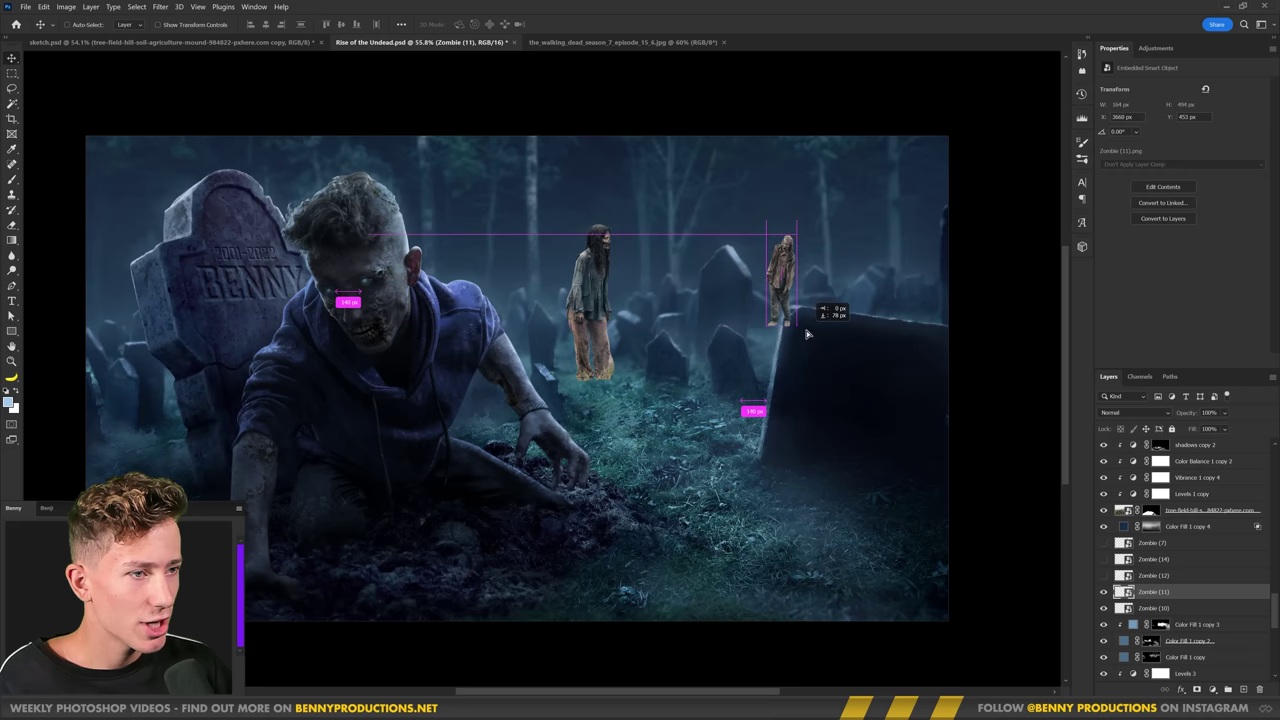
{"action": "left_click_drag", "start_coordinate": [806, 335], "coordinate": [804, 329]}
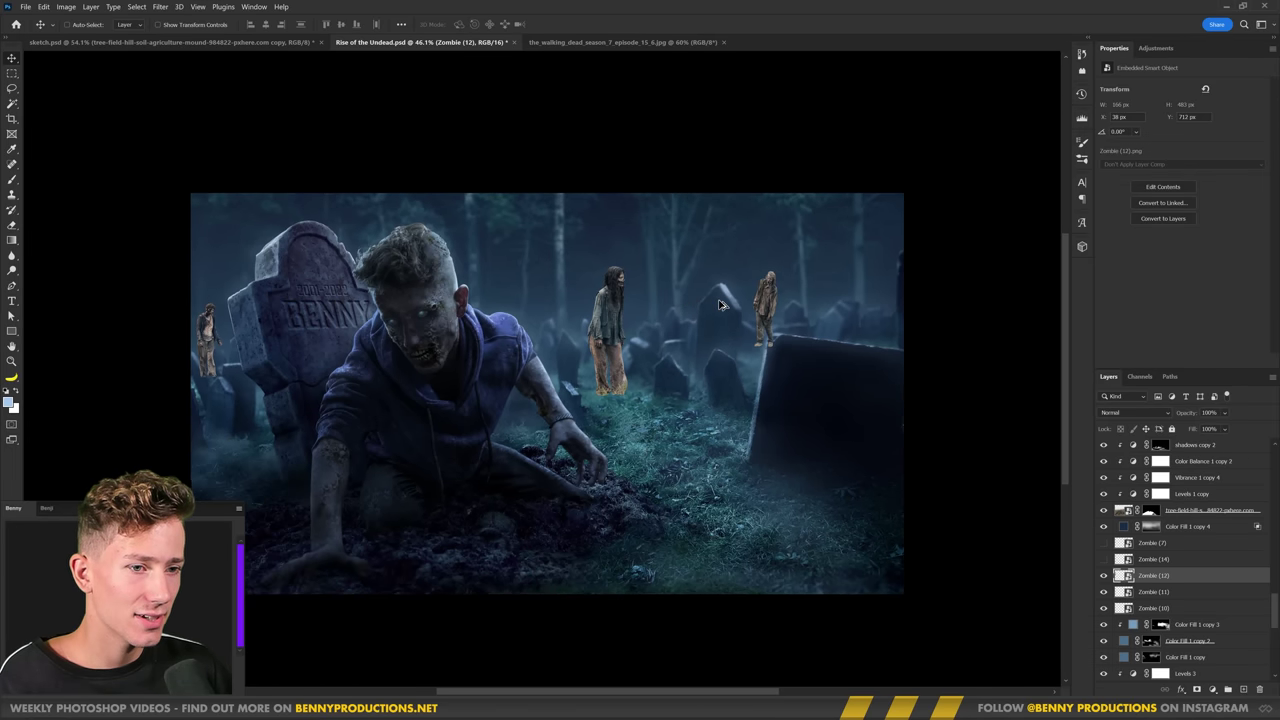
- Darken the distant zombie with an inverted-mask Exposure layer and position the water particle overlay
{"action": "scroll", "coordinate": [744, 296], "scroll_direction": "up", "scroll_amount": 1}
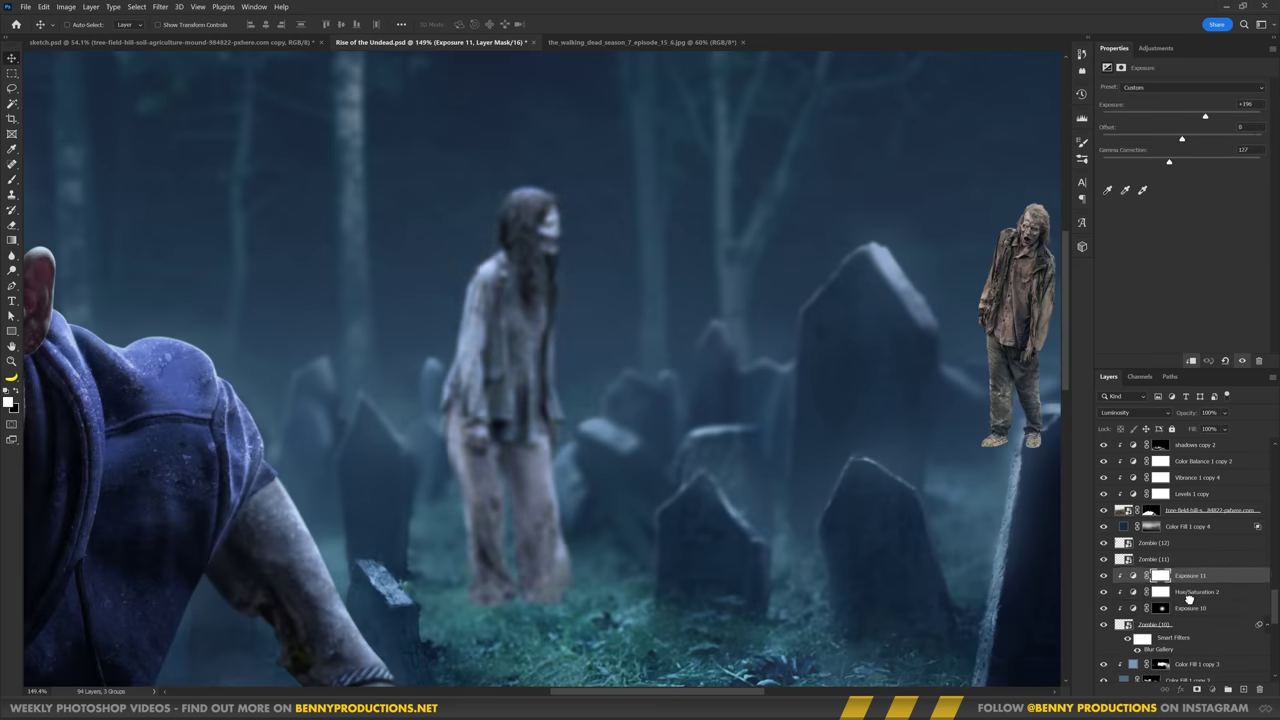
{"action": "left_click_drag", "start_coordinate": [1188, 598], "coordinate": [1188, 600]}
{"action": "key", "text": "ctrl+i"}
{"action": "key", "text": "b"}
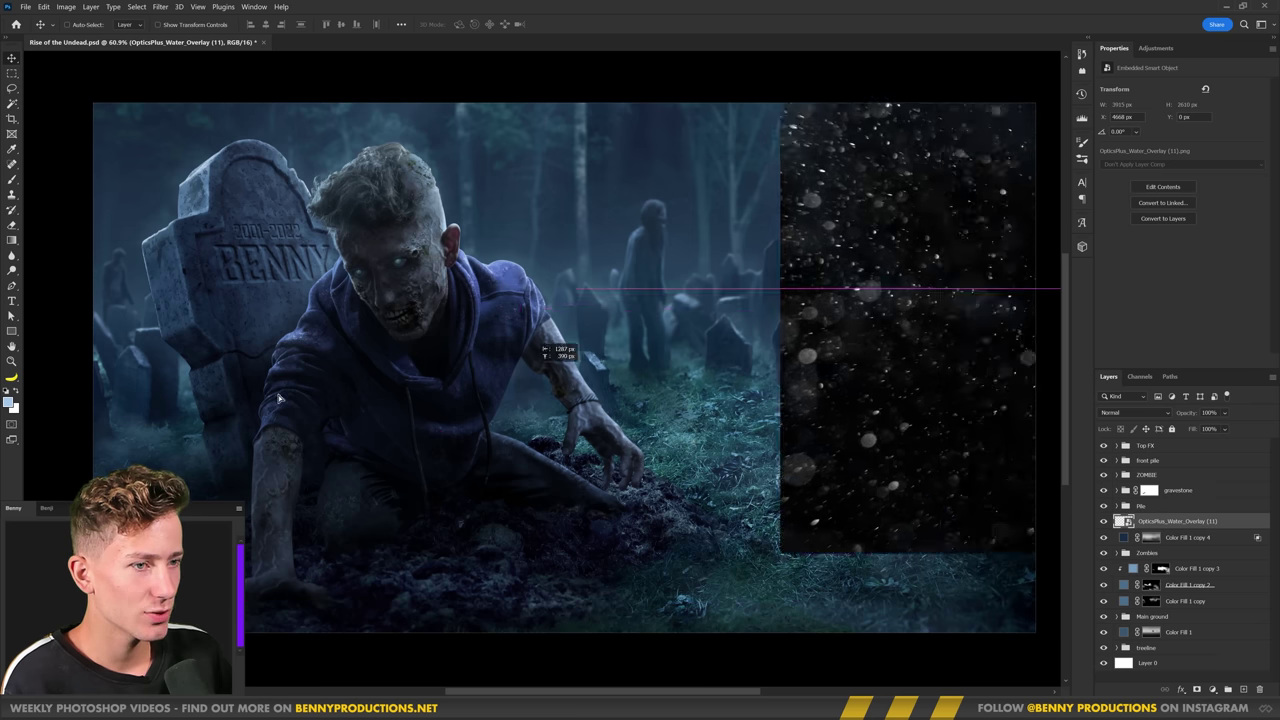
{"action": "left_click_drag", "start_coordinate": [1050, 285], "coordinate": [713, 285]}
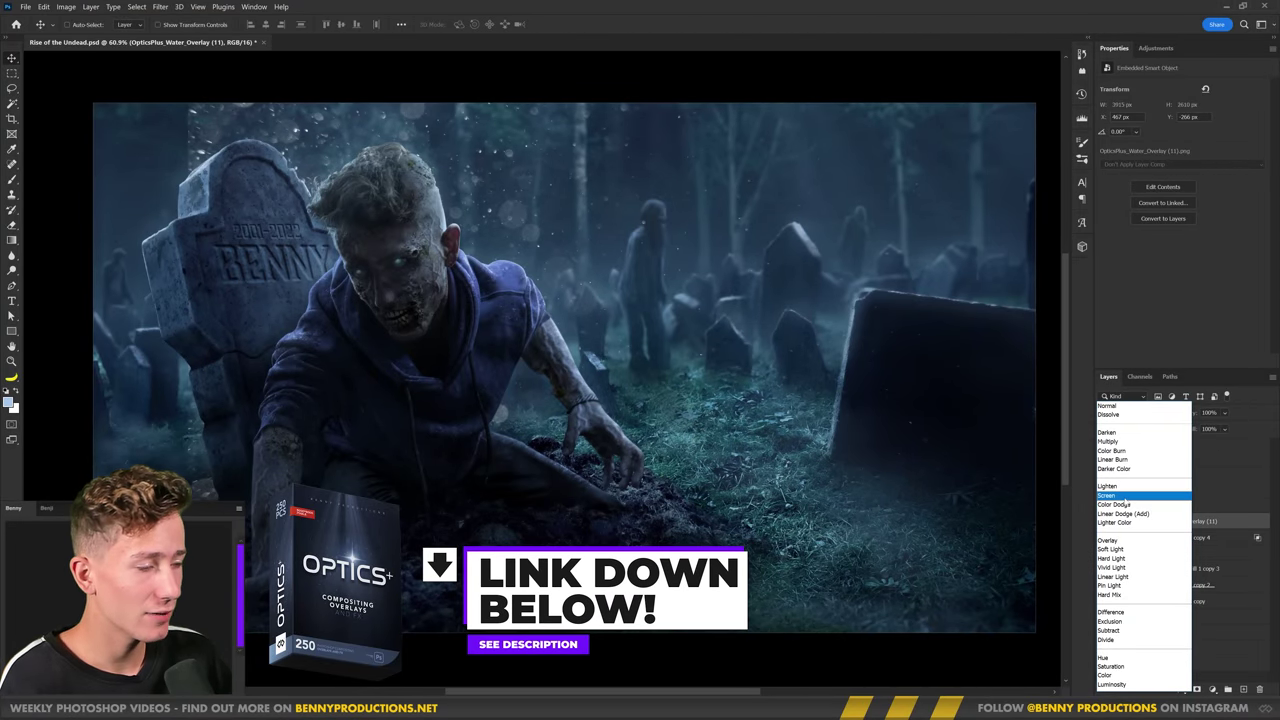
- Blend the water overlay in Screen mode and shift its splashes into place
{"action": "left_click", "coordinate": [1125, 497]}
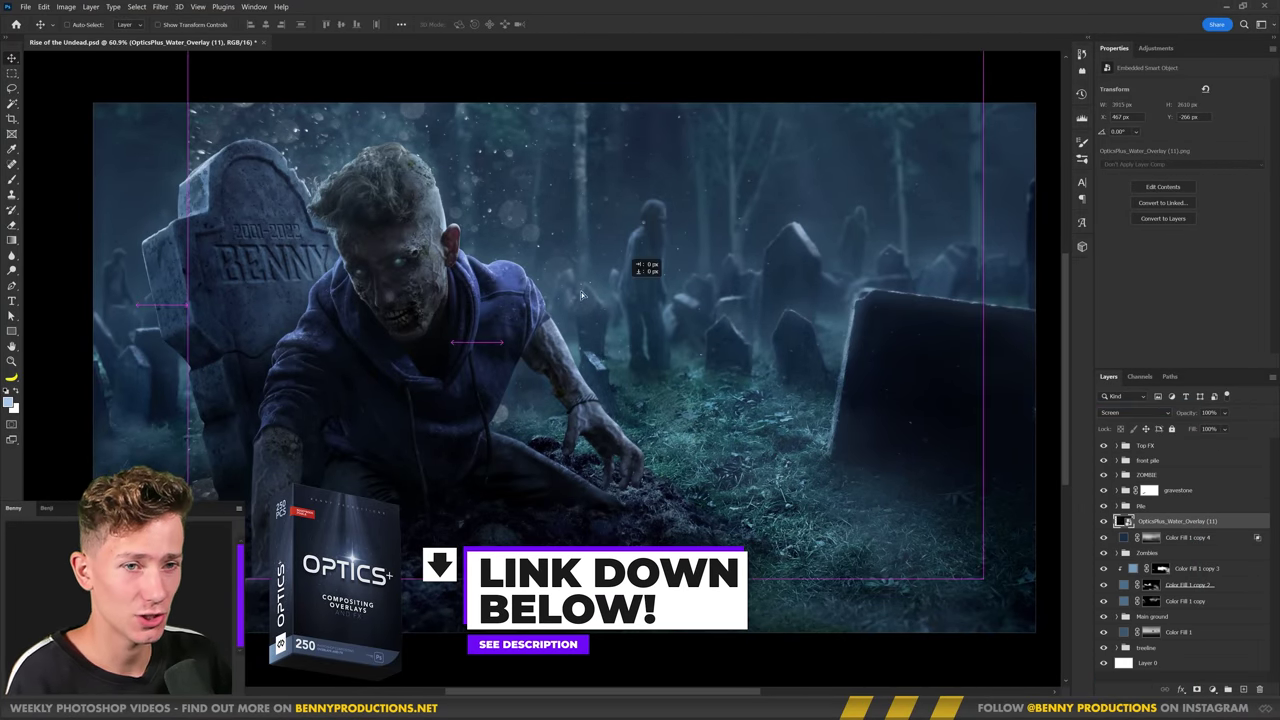
{"action": "left_click_drag", "start_coordinate": [581, 296], "coordinate": [390, 206]}
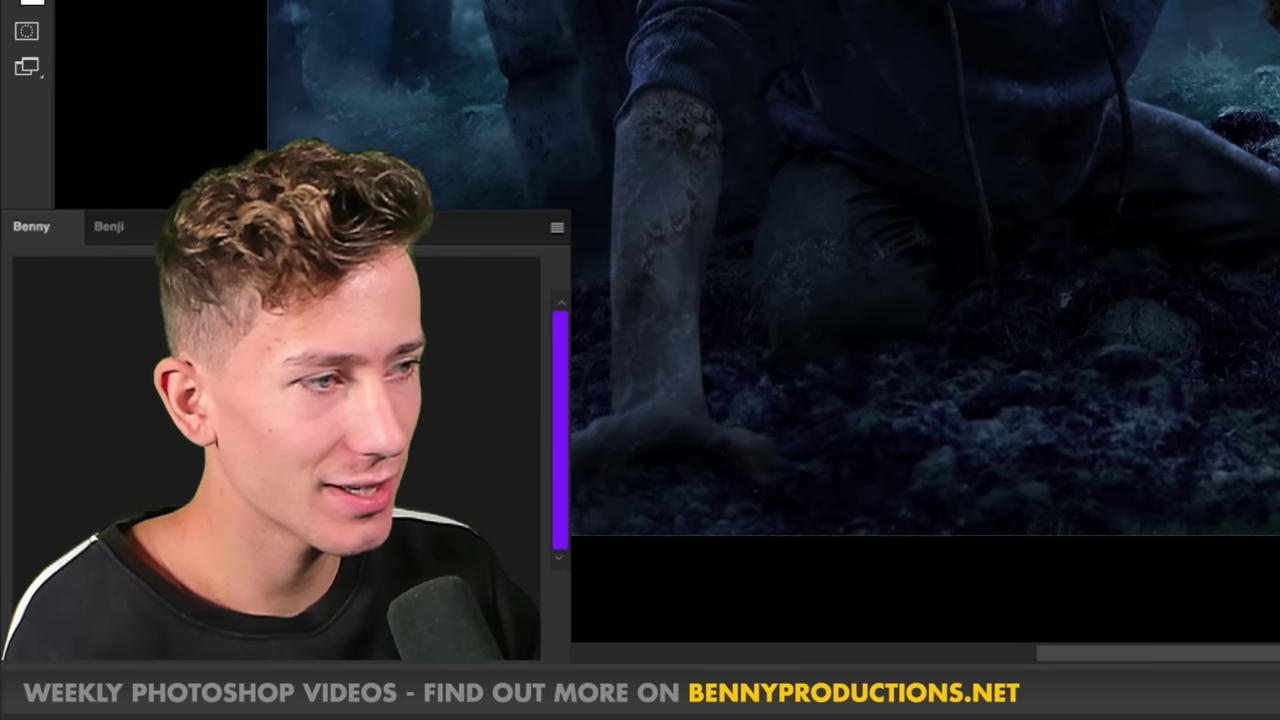
{"action": "left_click", "coordinate": [377, 14]}
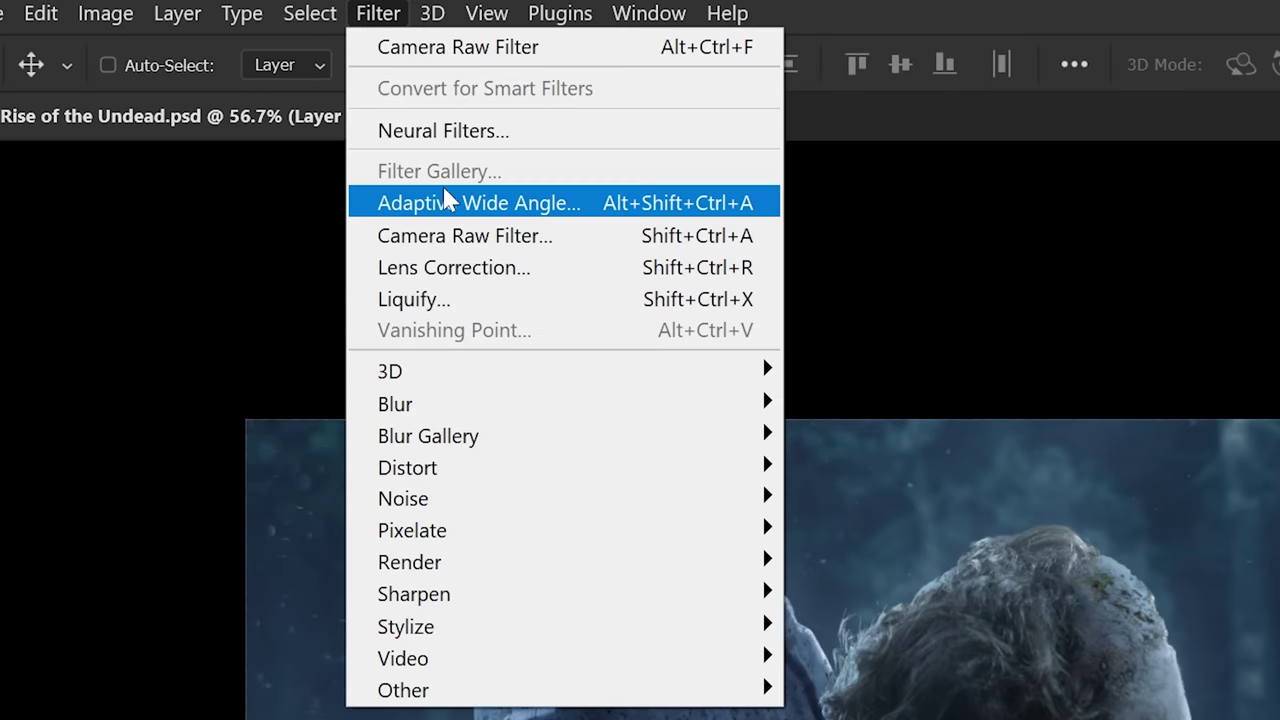
- Grade the merged layer in Camera Raw, adding texture and shifting the Blues hue toward teal
{"action": "left_click", "coordinate": [232, 88]}
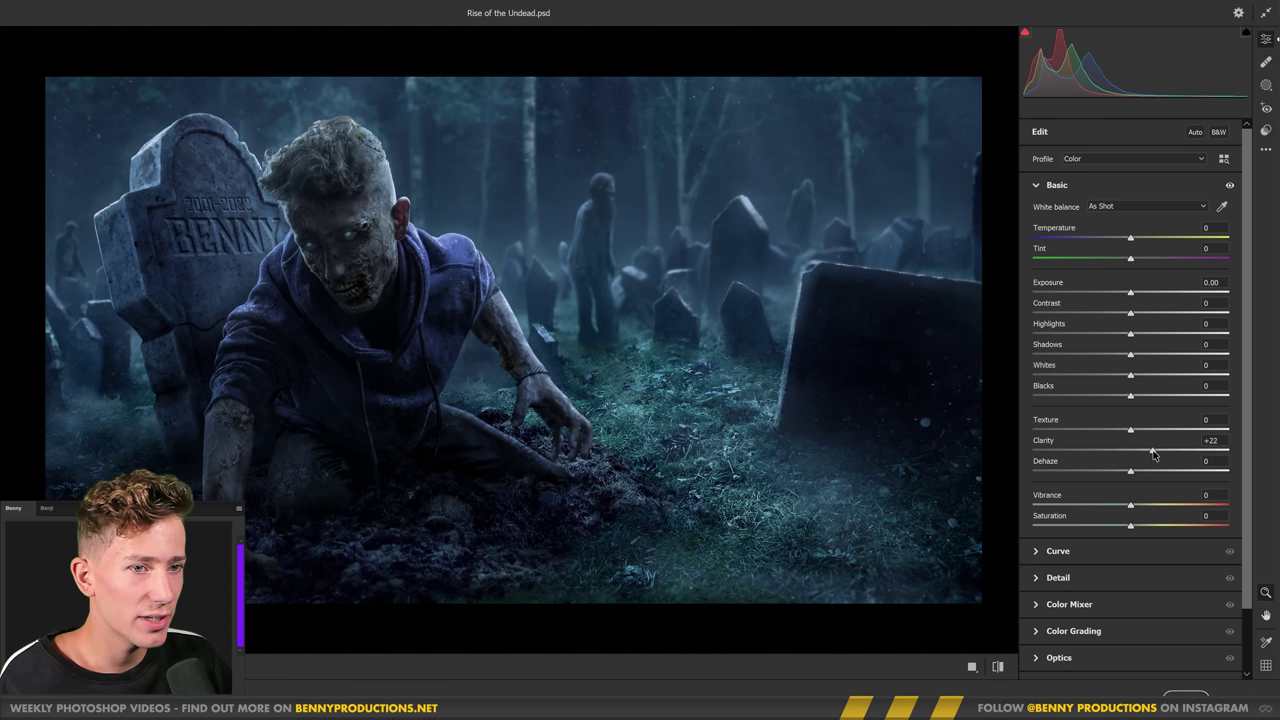
{"action": "left_click_drag", "start_coordinate": [1133, 432], "coordinate": [1148, 430]}
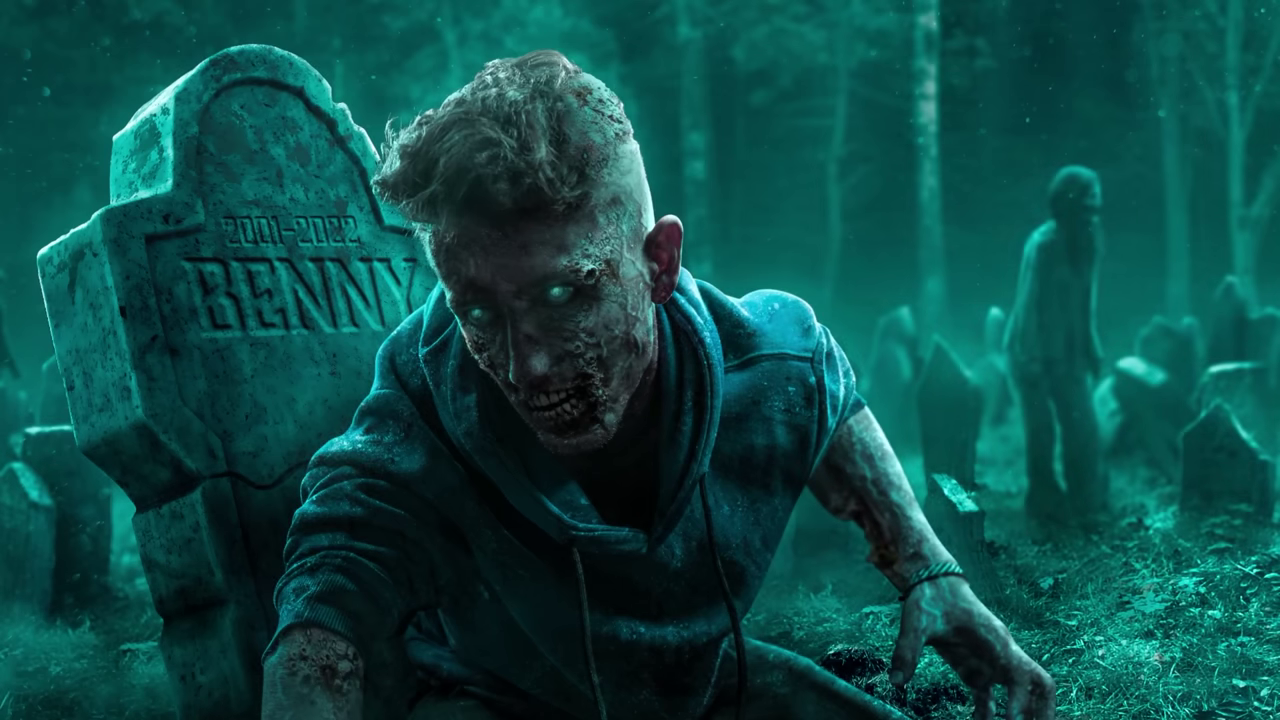
{"action": "left_click_drag", "start_coordinate": [1087, 344], "coordinate": [1137, 360]}
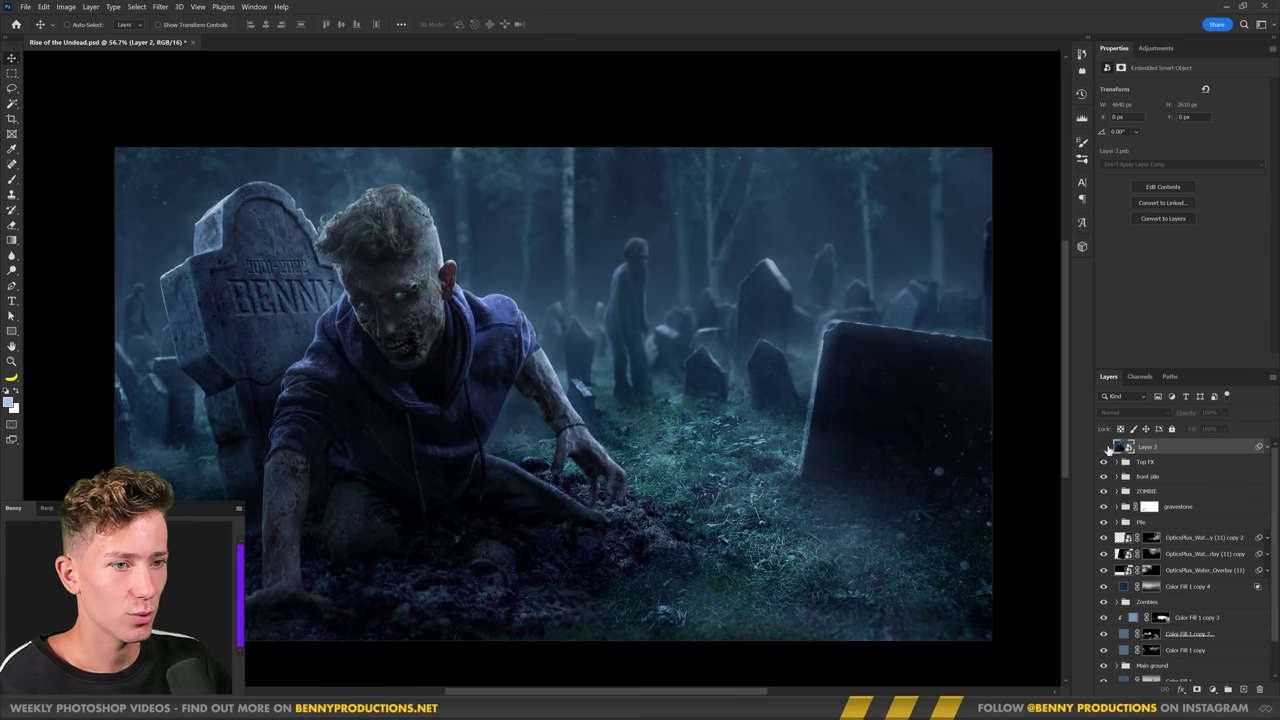
- Compare the graded composite, then frame the square Untitled-1 image on the crawling zombie
{"action": "left_click_drag", "start_coordinate": [727, 530], "coordinate": [727, 517]}
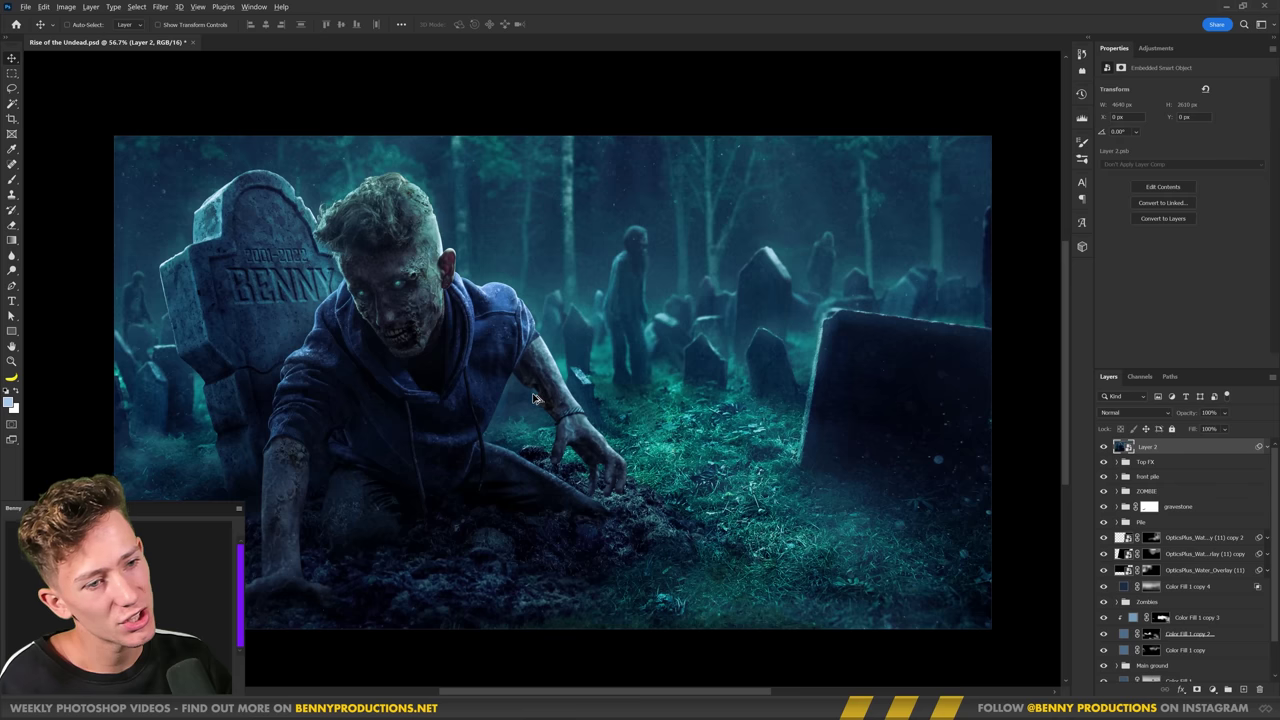
{"action": "scroll", "coordinate": [535, 398], "scroll_direction": "down", "scroll_amount": 5}
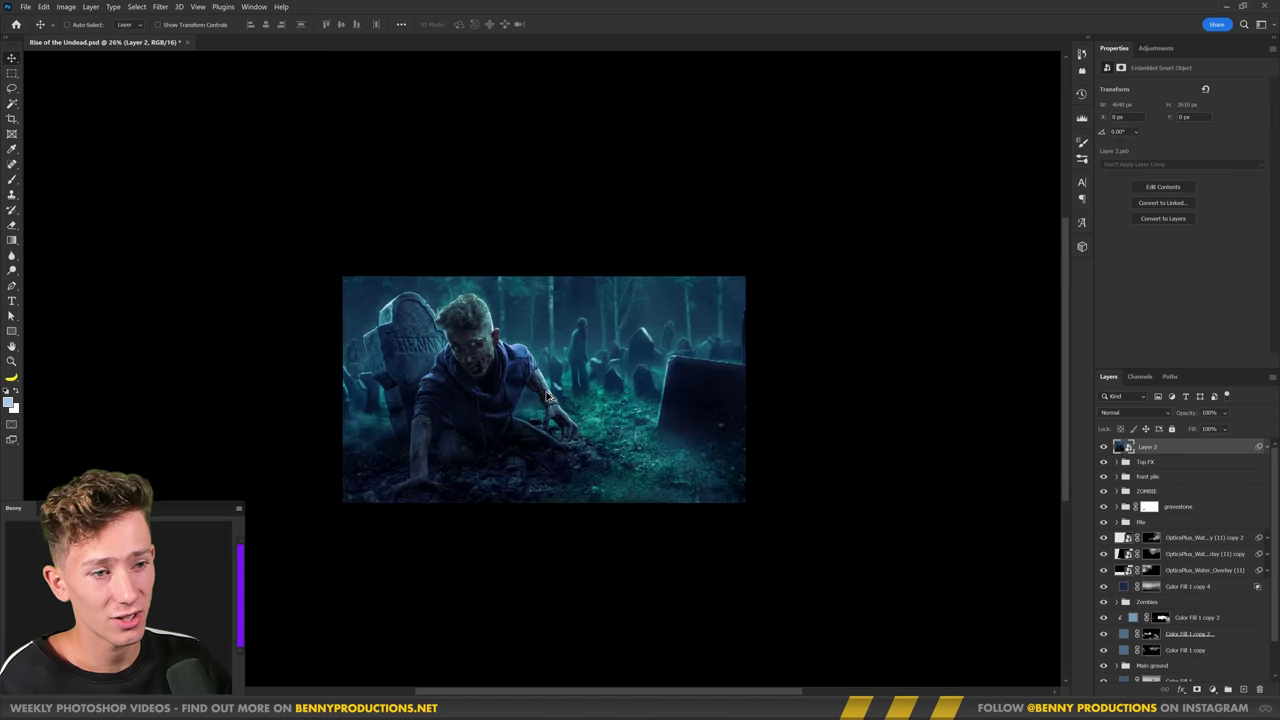
{"action": "scroll", "coordinate": [548, 397], "scroll_direction": "up", "scroll_amount": 3}
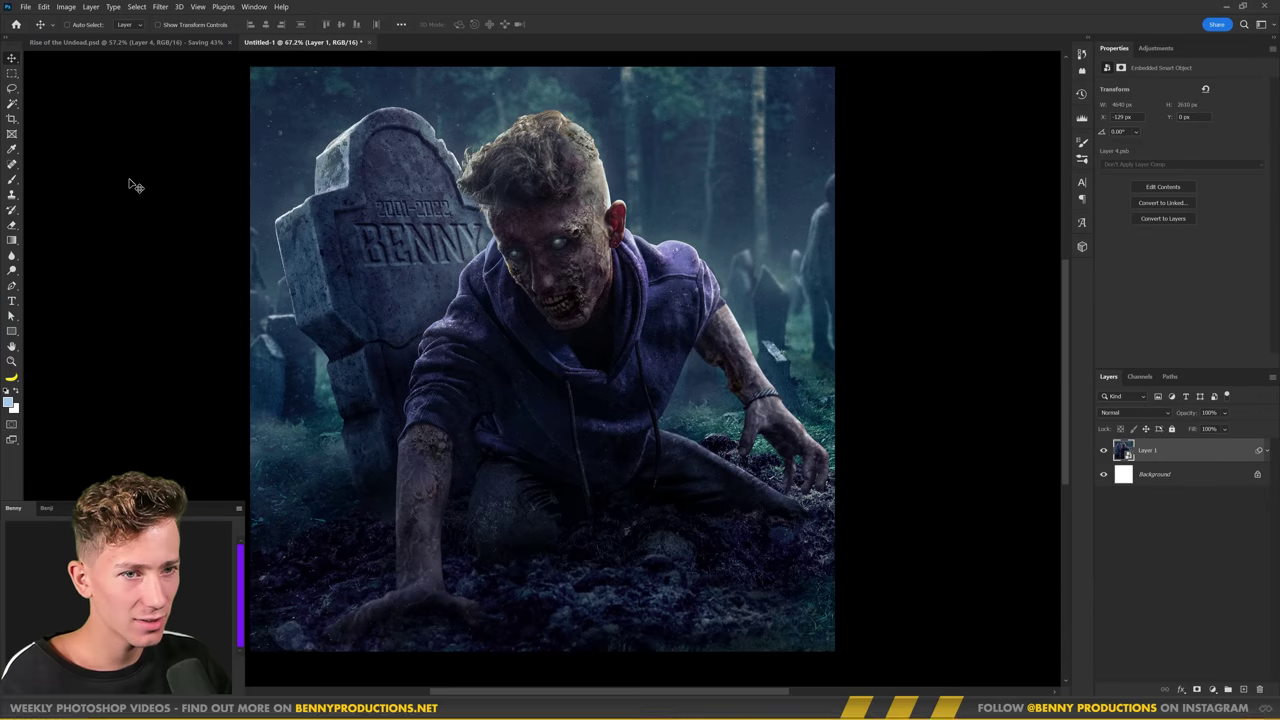
{"action": "left_click_drag", "start_coordinate": [118, 174], "coordinate": [128, 180]}
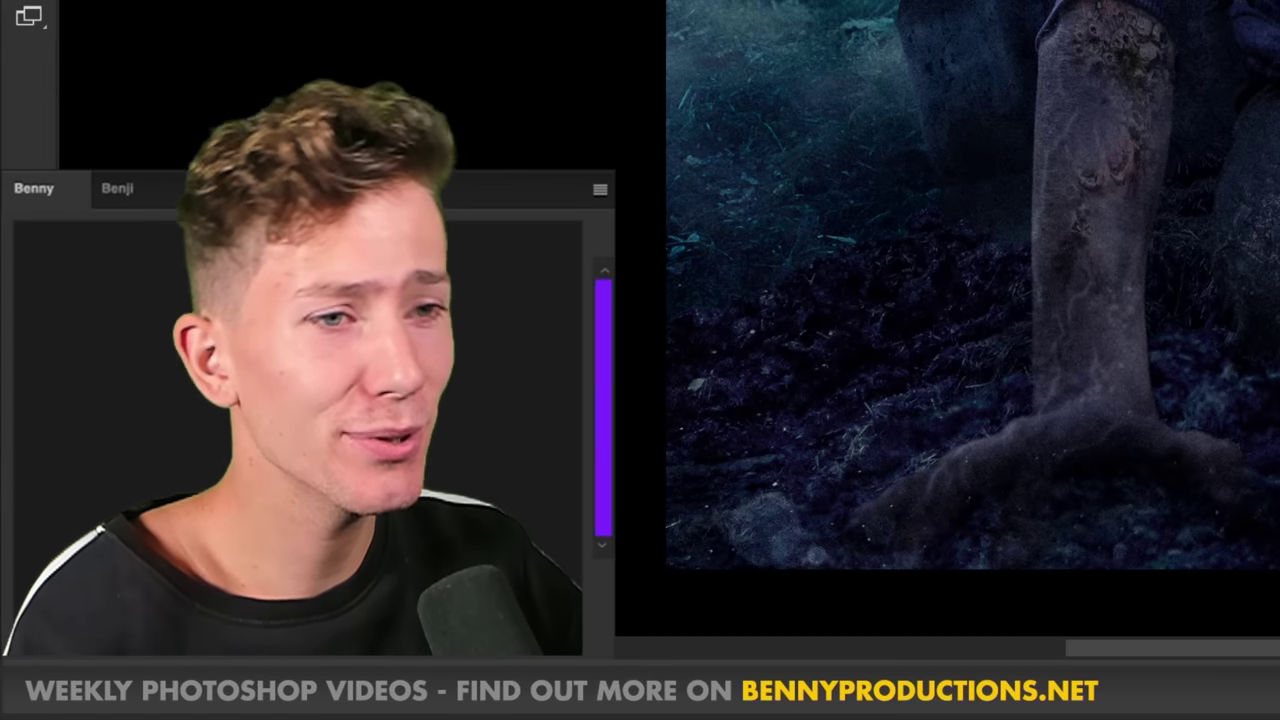